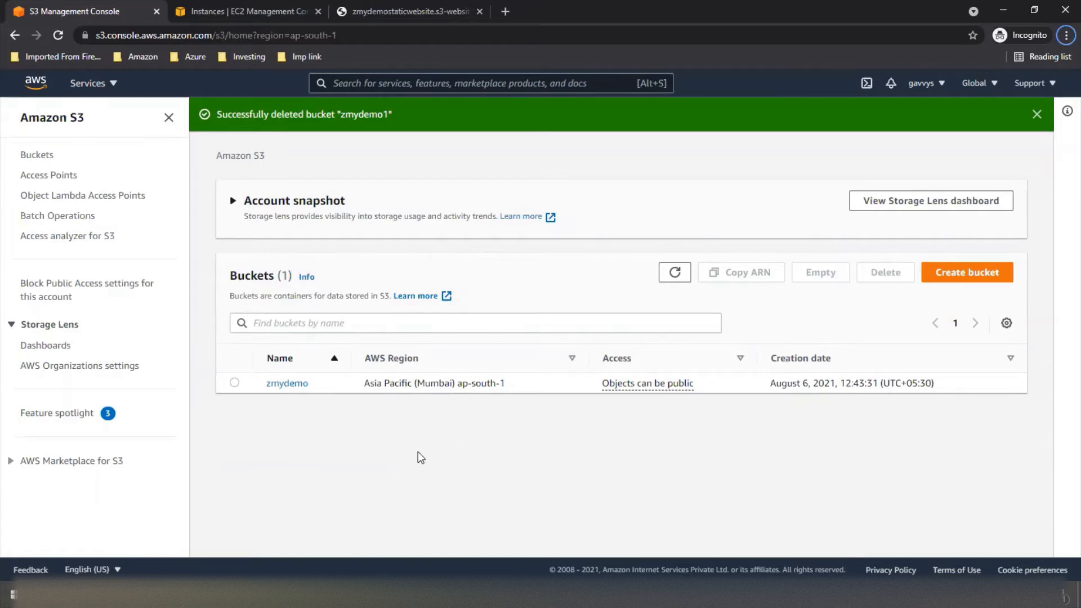
# Step: Turn on Block all public access for the zmydemo bucket and save it, entering "confirm" to approve the change
pyautogui.click(288, 388)
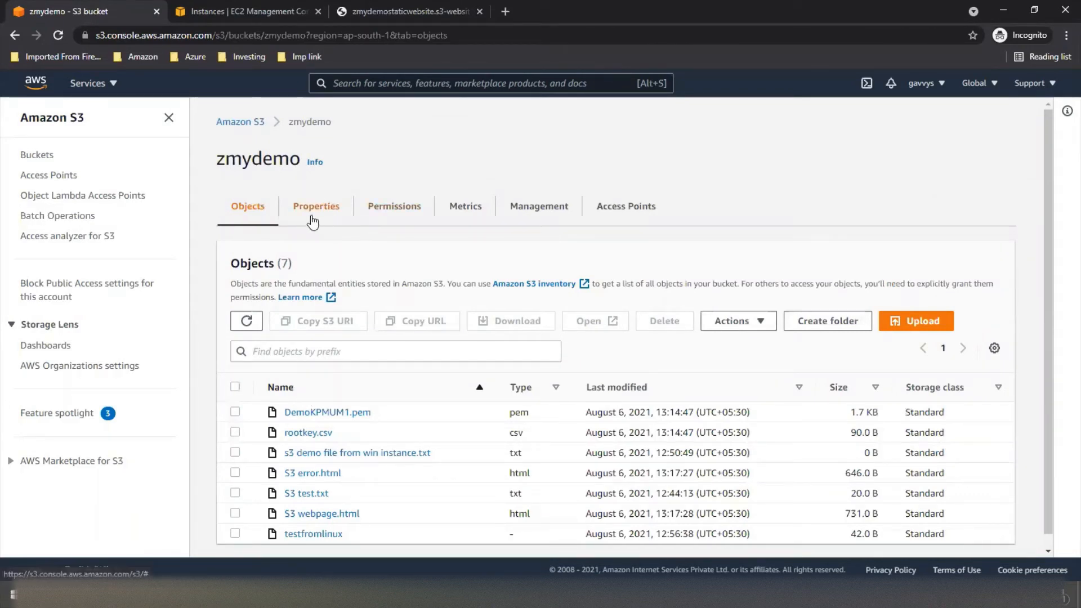
pyautogui.click(329, 212)
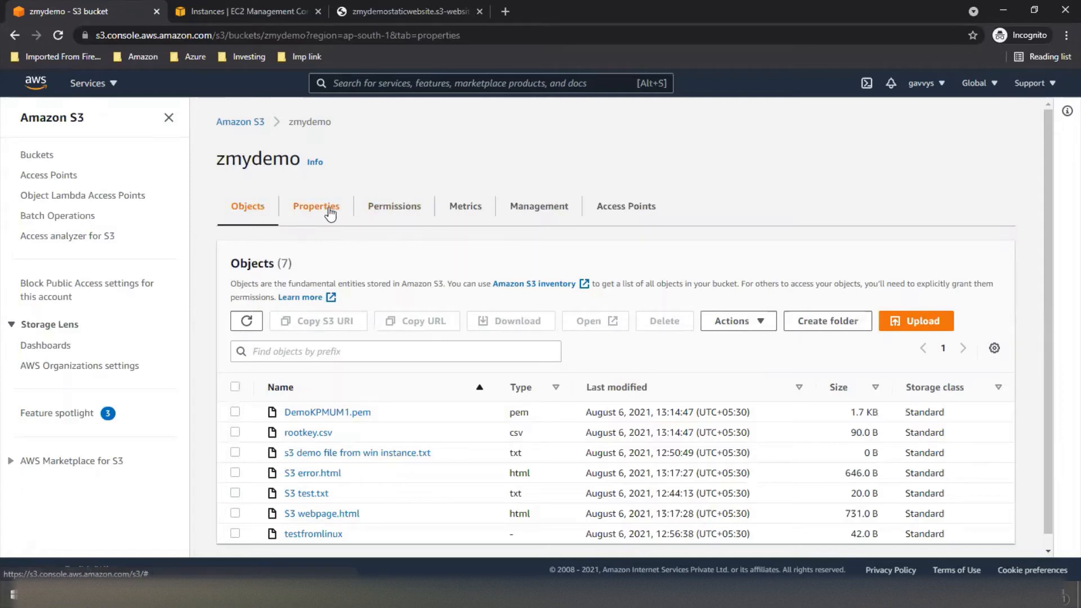
pyautogui.click(404, 215)
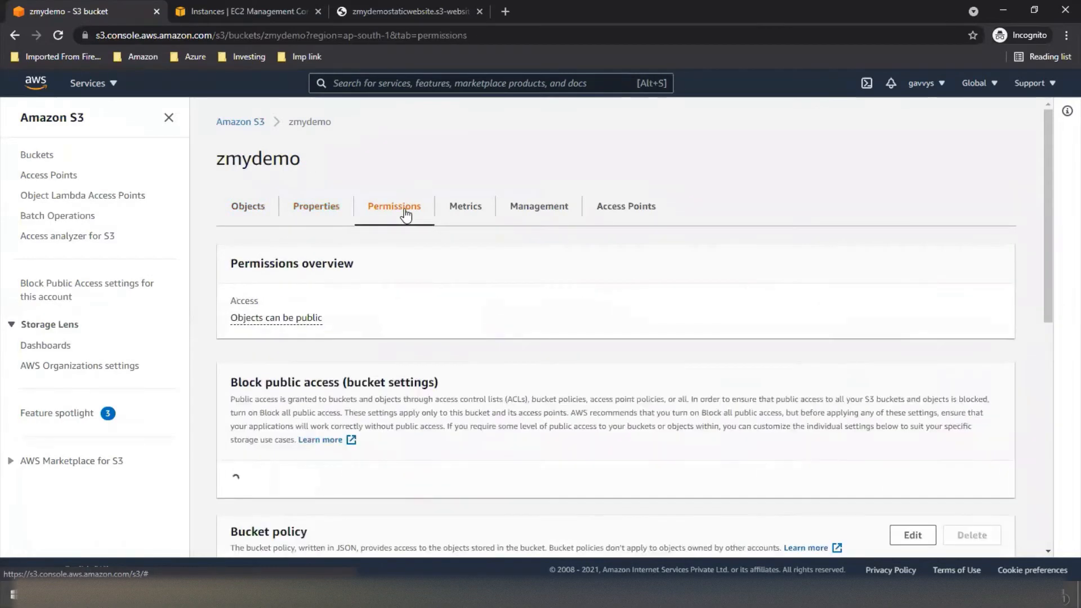
pyautogui.scroll(-5, 408, 214)
pyautogui.click(265, 196)
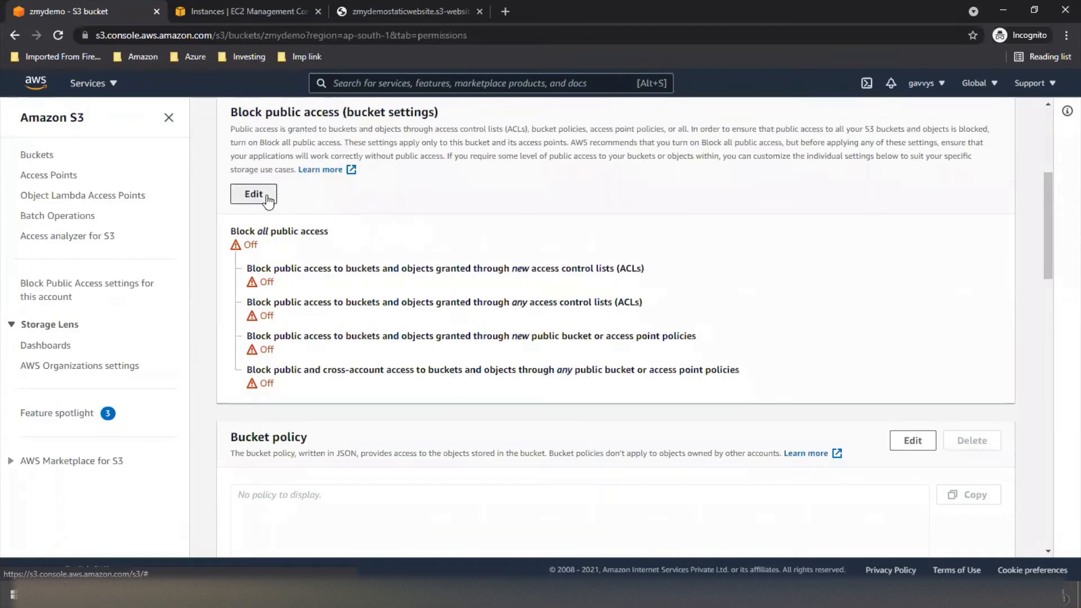
pyautogui.click(234, 318)
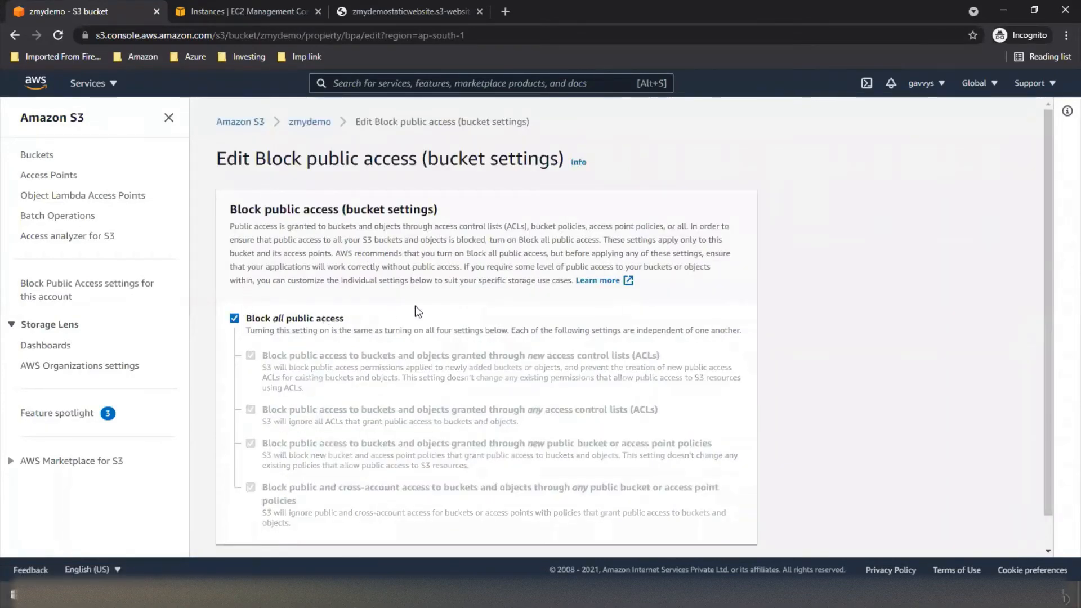
pyautogui.scroll(-1, 703, 318)
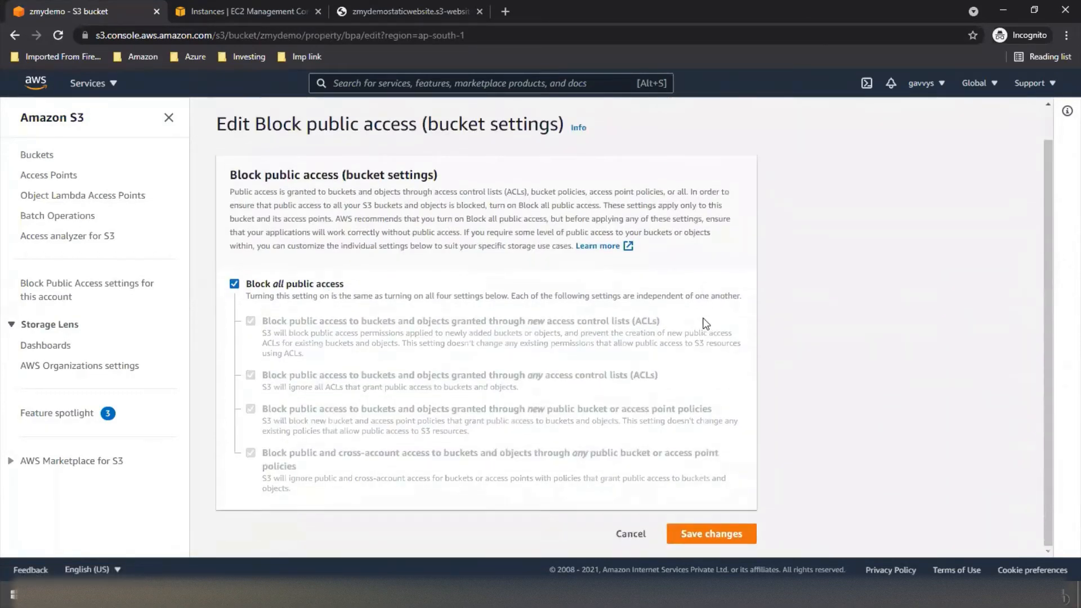
pyautogui.click(736, 542)
pyautogui.click(482, 372)
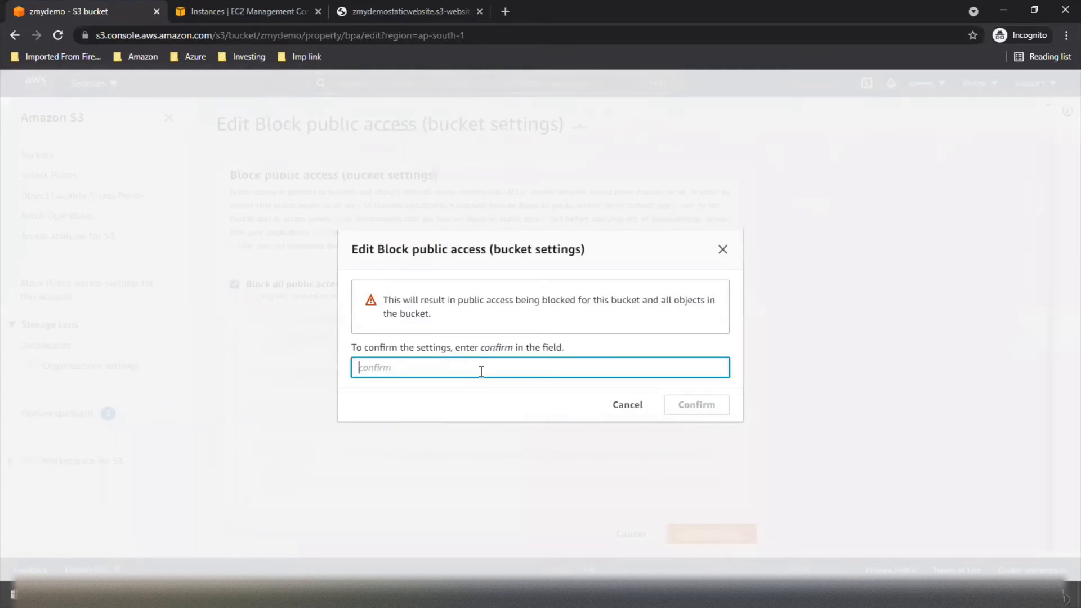
pyautogui.write('confirm')
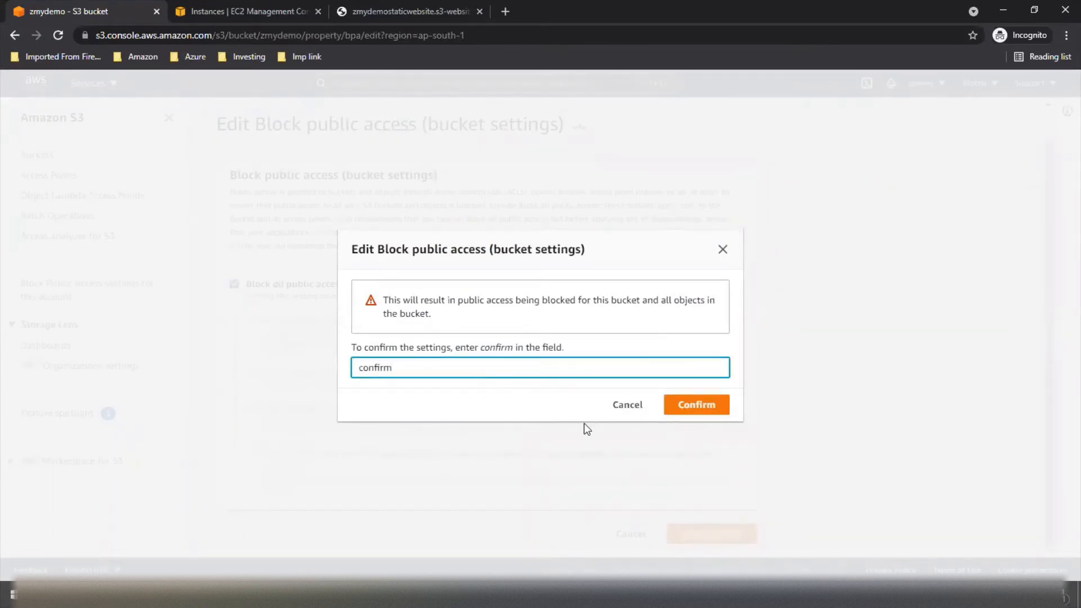
pyautogui.click(701, 408)
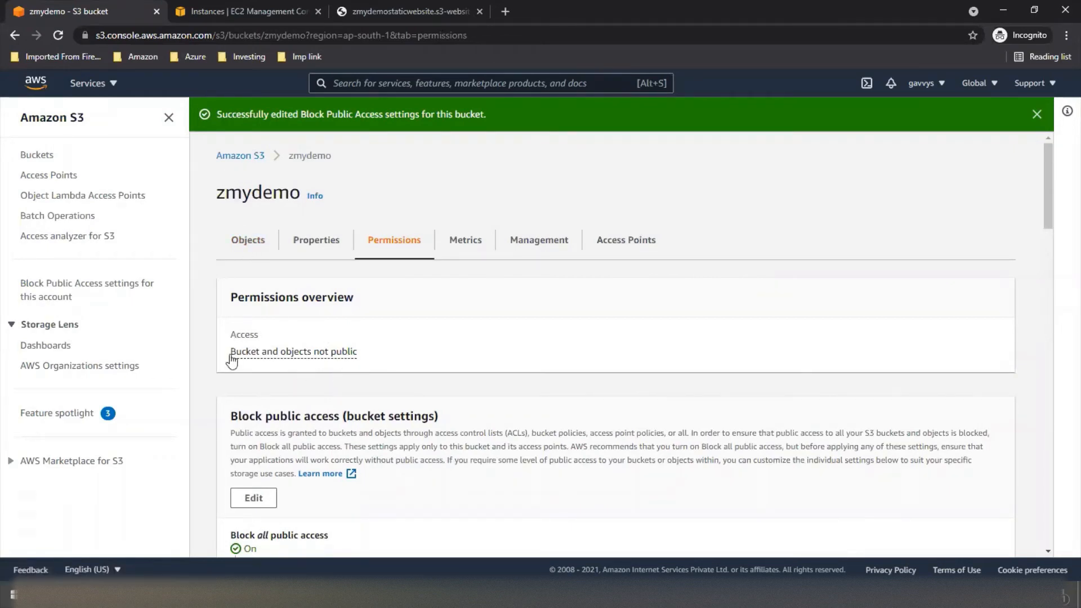
# Step: Switch to the VPC console and set the region to Asia Pacific (Mumbai) ap-south-1
pyautogui.click(115, 86)
pyautogui.click(70, 287)
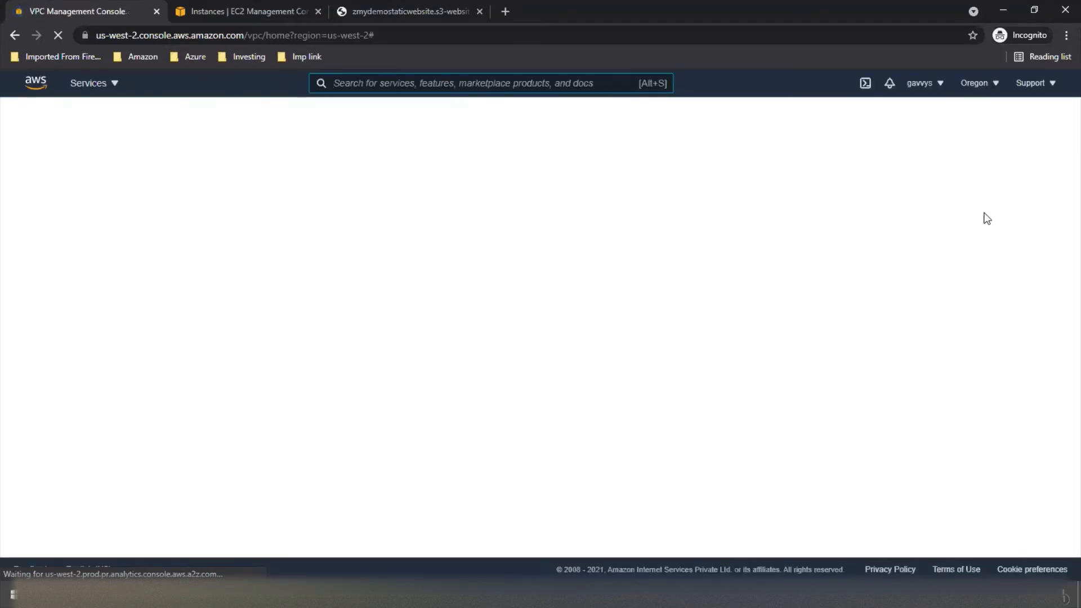
pyautogui.click(994, 85)
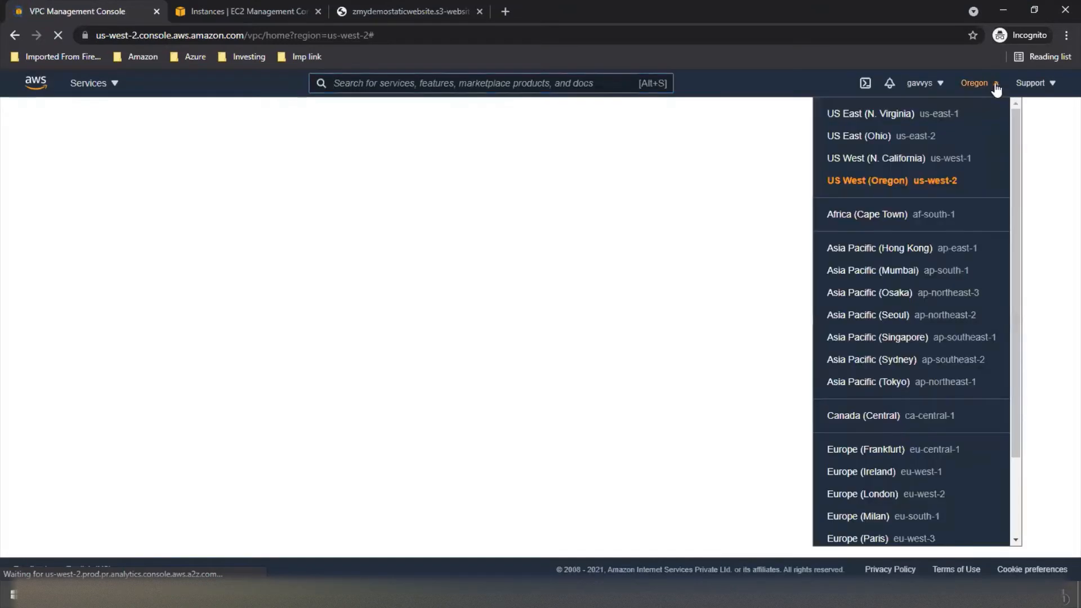
pyautogui.click(894, 279)
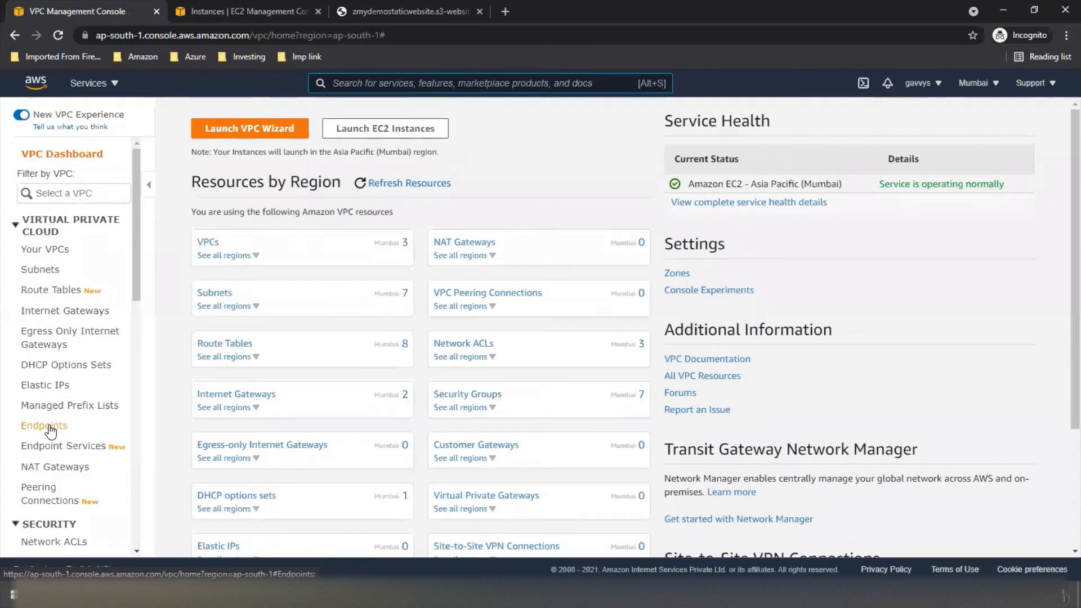
# Step: Delete the existing com.amazonaws.ap-south-1.s3 gateway endpoint from the VPC endpoints
pyautogui.click(51, 431)
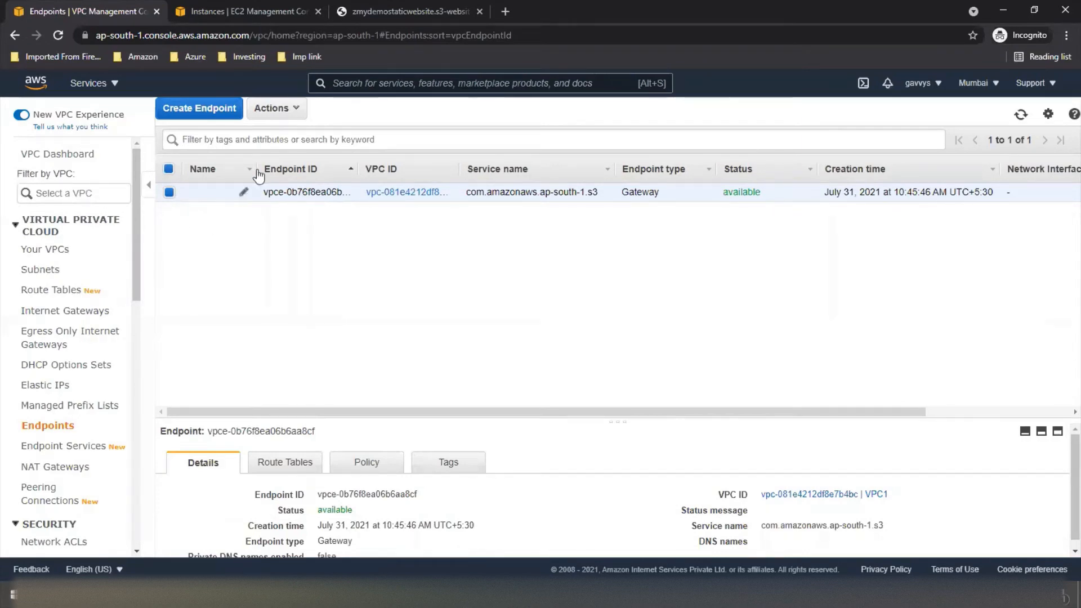
pyautogui.click(274, 108)
pyautogui.click(280, 181)
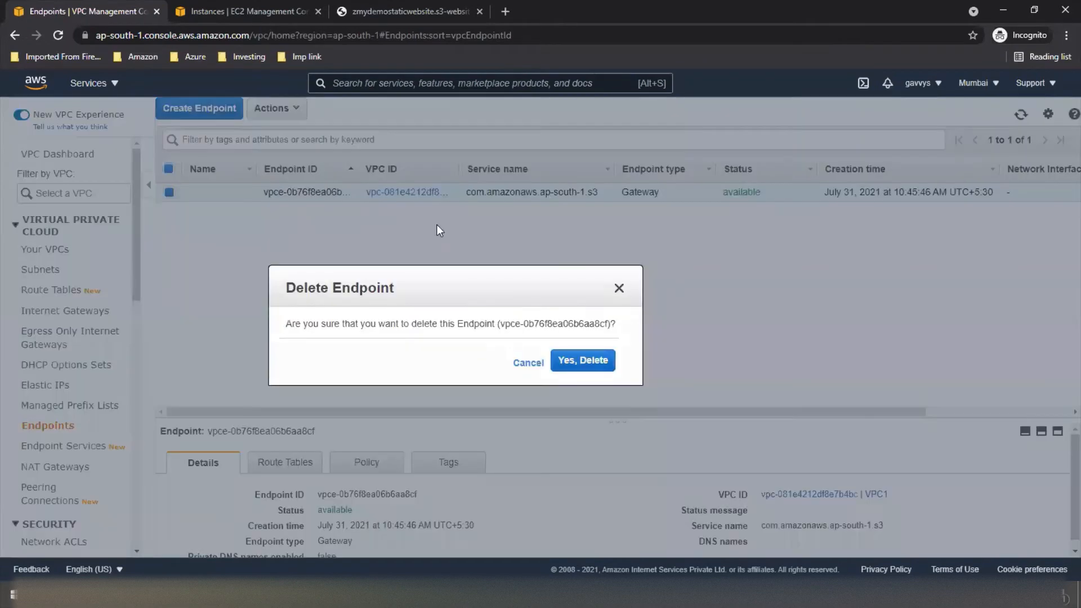
pyautogui.click(561, 359)
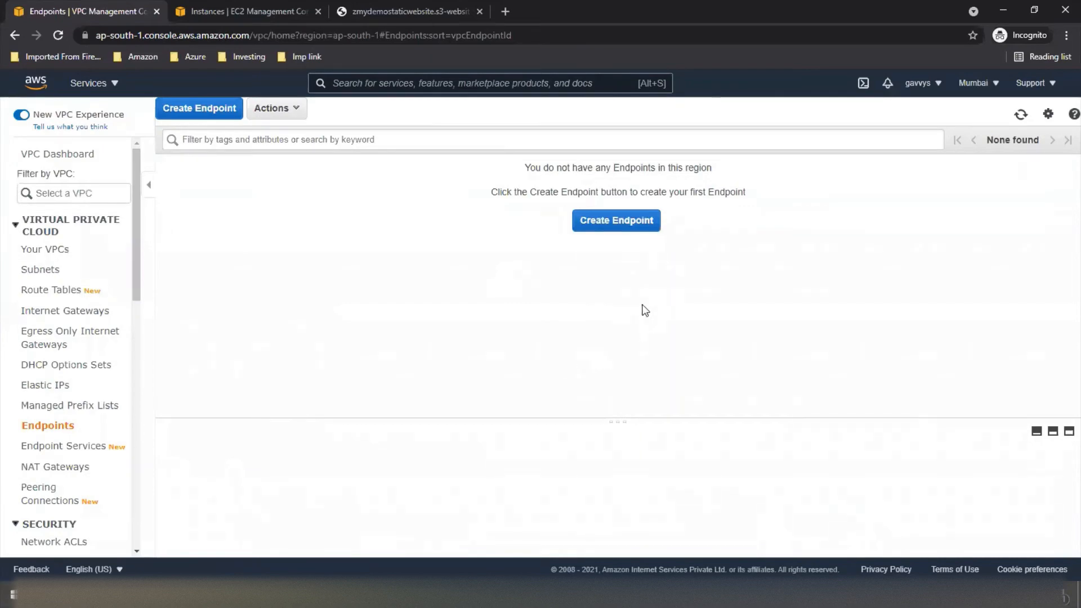
# Step: Start a new VPC endpoint, filter the AWS services by "s3" and select the com.amazonaws.ap-south-1.s3 service of type Gateway
pyautogui.click(603, 220)
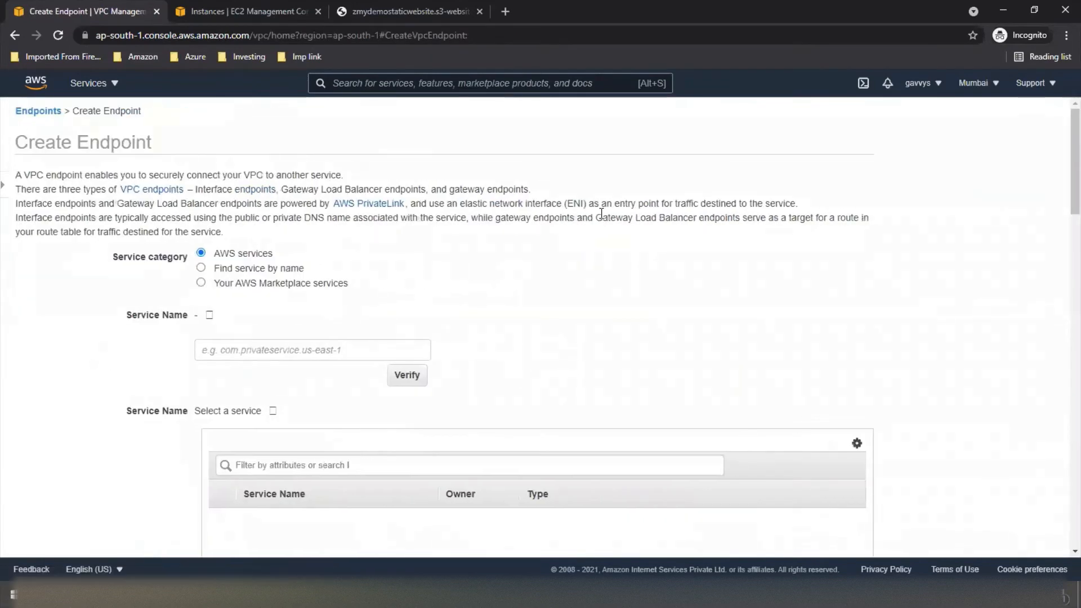
pyautogui.scroll(-2, 422, 250)
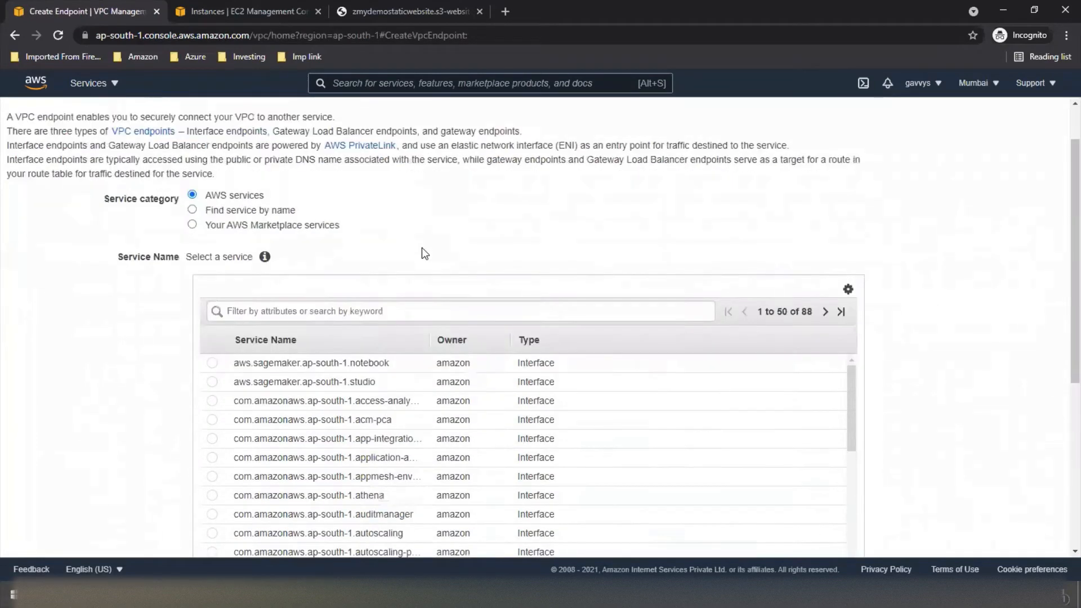
pyautogui.scroll(1, 421, 248)
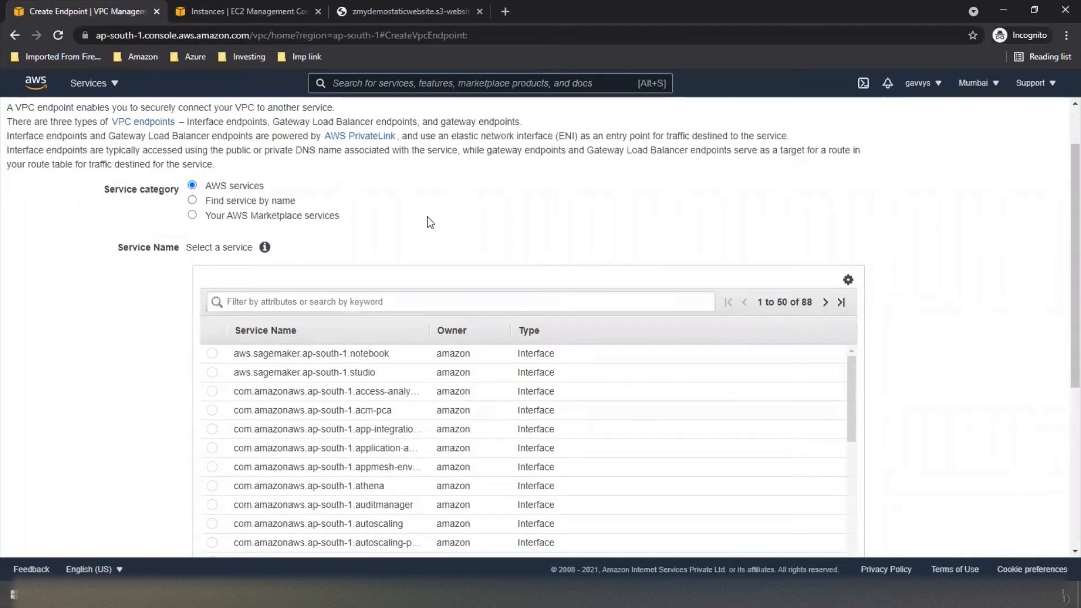
pyautogui.click(349, 302)
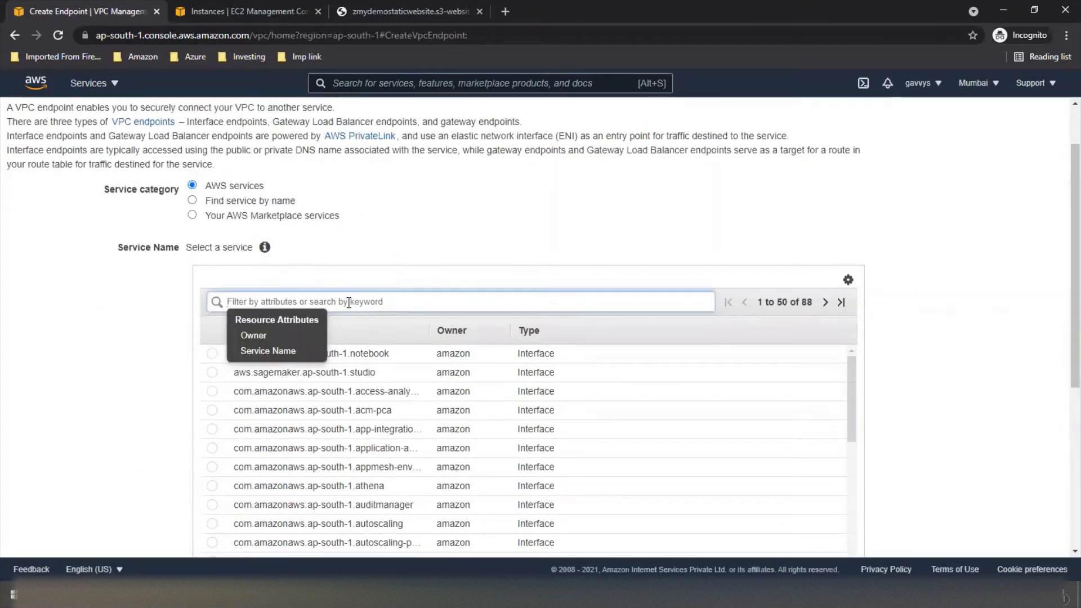
pyautogui.write('s')
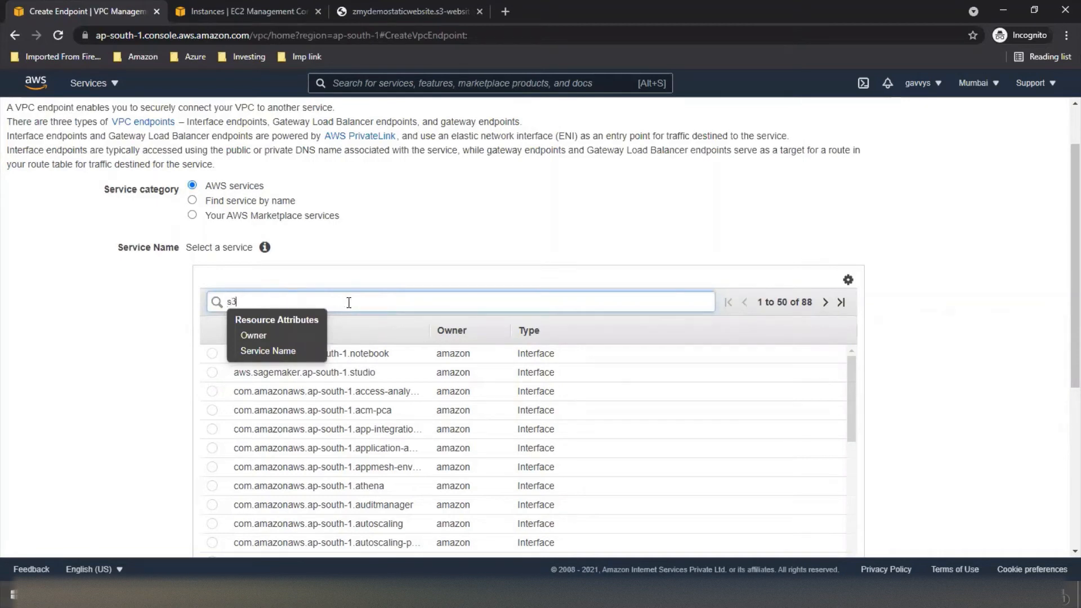
pyautogui.write('3')
pyautogui.press('Return')
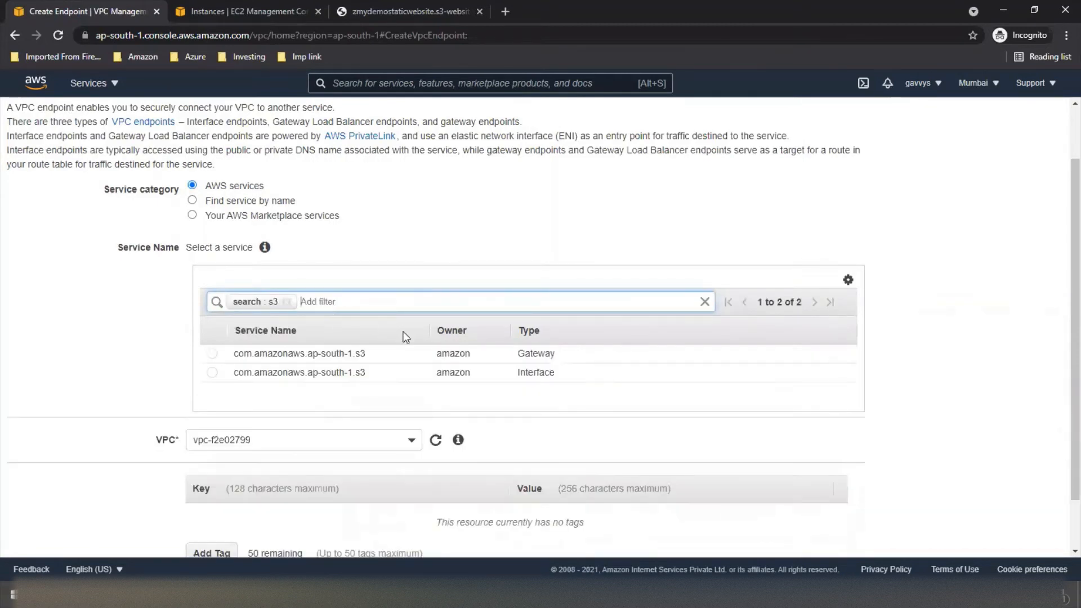
pyautogui.click(212, 354)
# Step: Assign the endpoint to VPC1 (10.1.0.0/16) and select the route table associated with the PrivS-VPC1 subnet
pyautogui.scroll(-5, 125, 335)
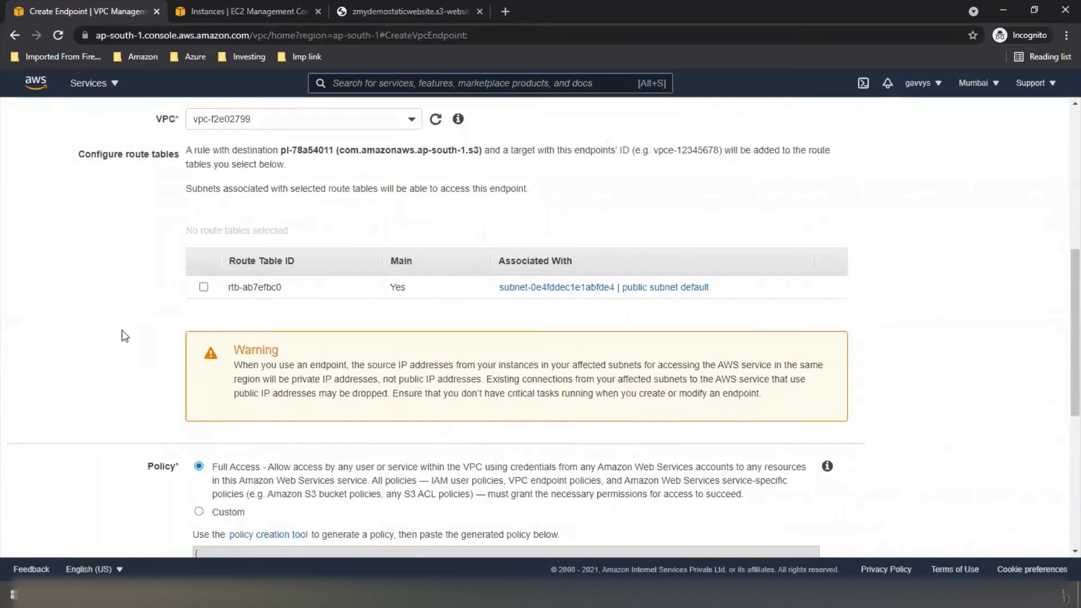
pyautogui.scroll(1, 125, 337)
pyautogui.click(412, 190)
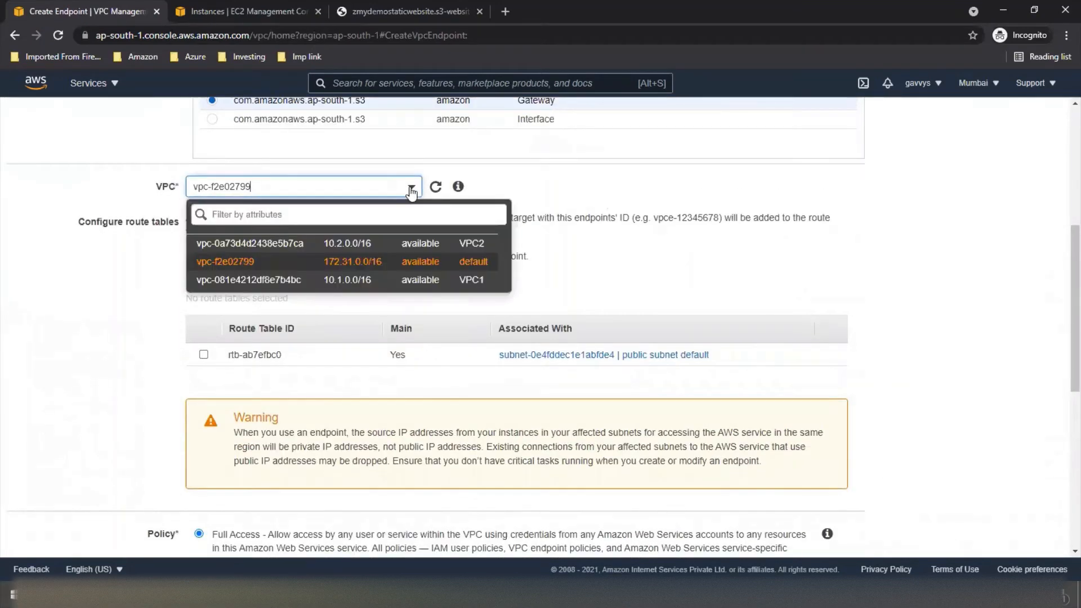
pyautogui.click(418, 279)
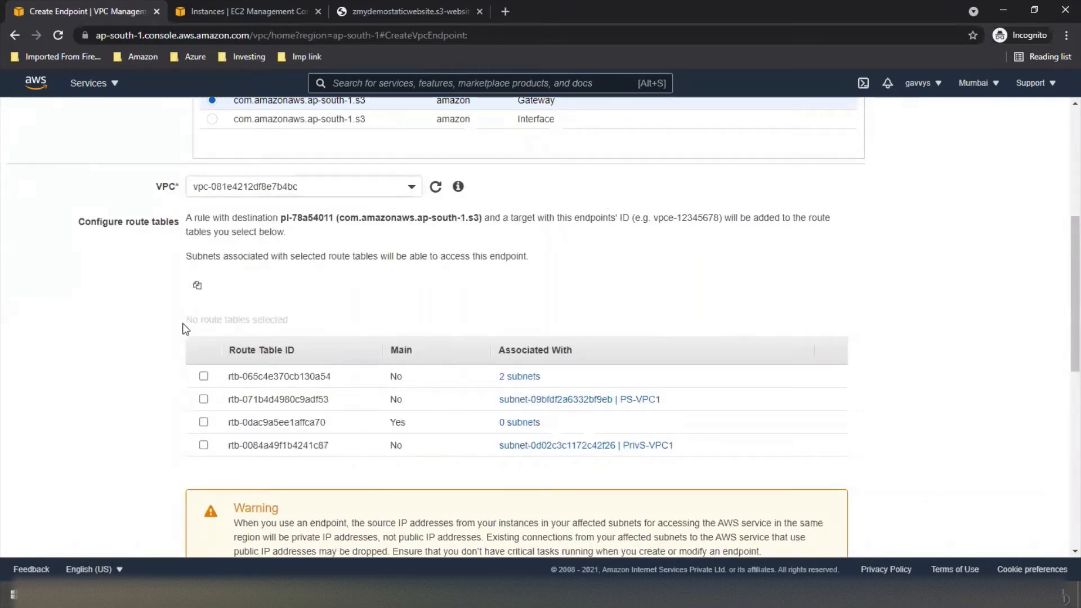
pyautogui.click(204, 424)
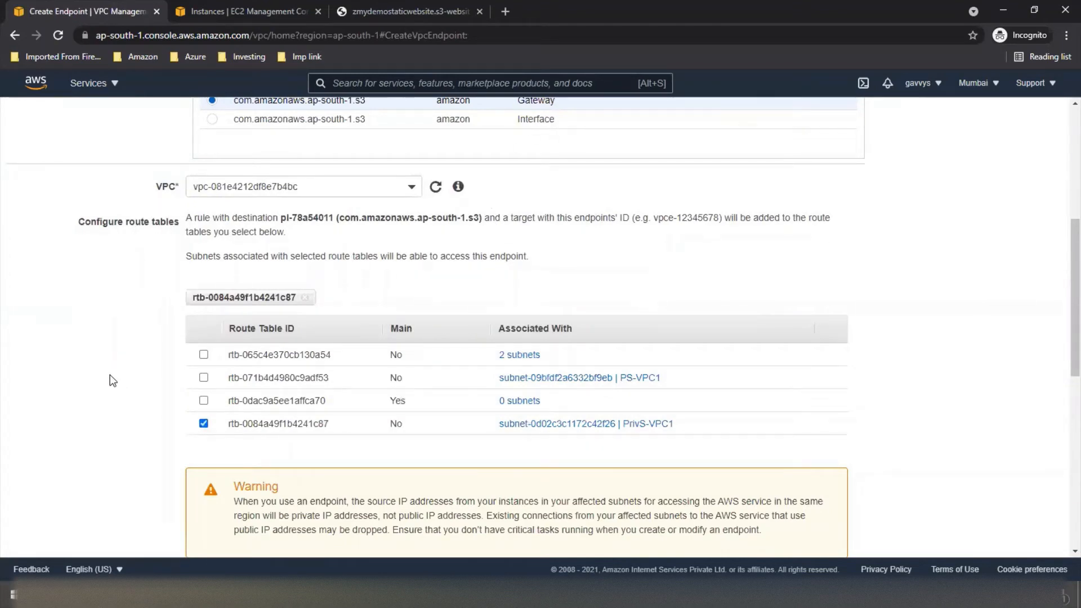
# Step: Add a tag with key "department" and value "network", create the endpoint with the Full Access policy, and return to the endpoints list
pyautogui.scroll(-5, 111, 380)
pyautogui.scroll(-4, 110, 378)
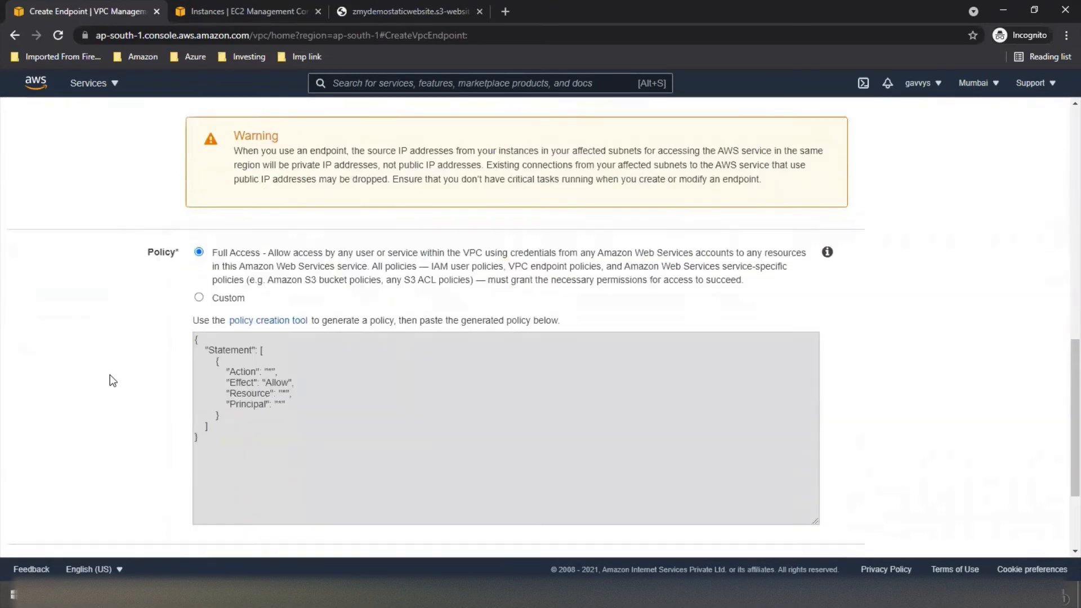
pyautogui.scroll(4, 148, 350)
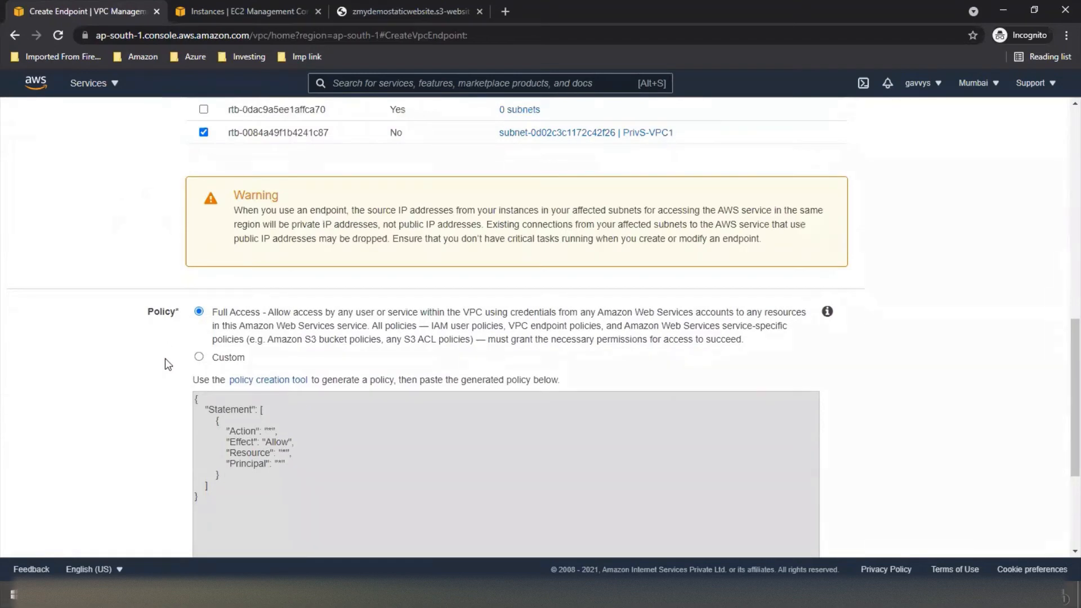
pyautogui.scroll(-4, 128, 333)
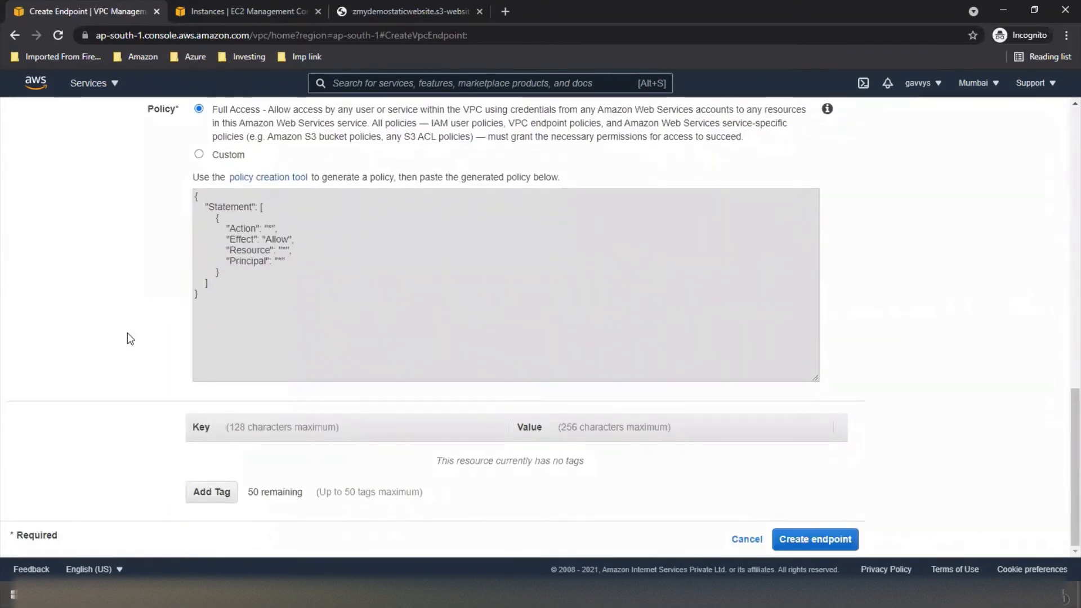
pyautogui.click(211, 491)
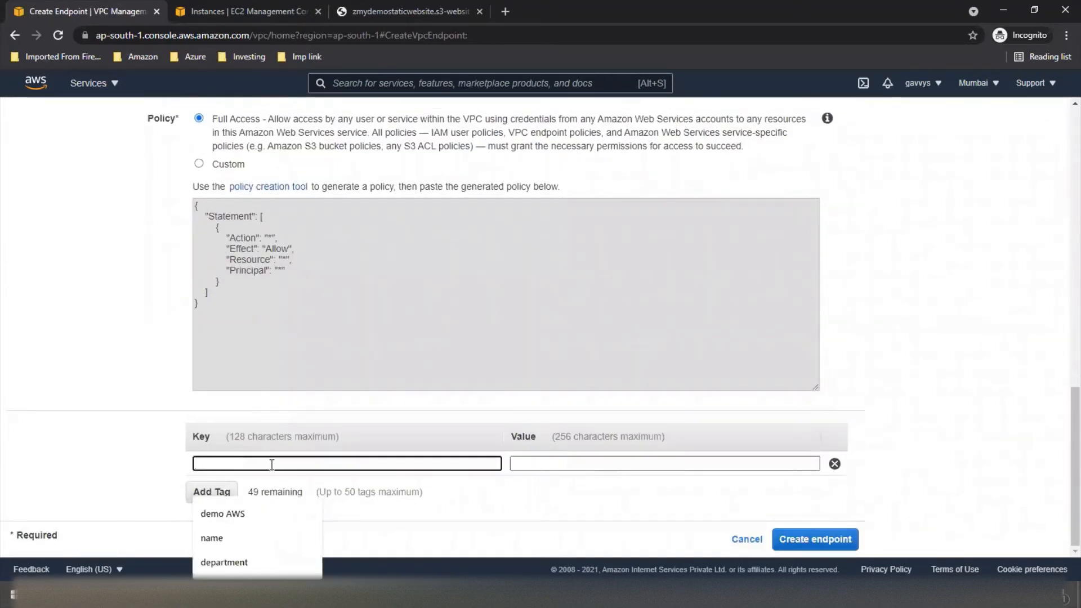
pyautogui.click(265, 538)
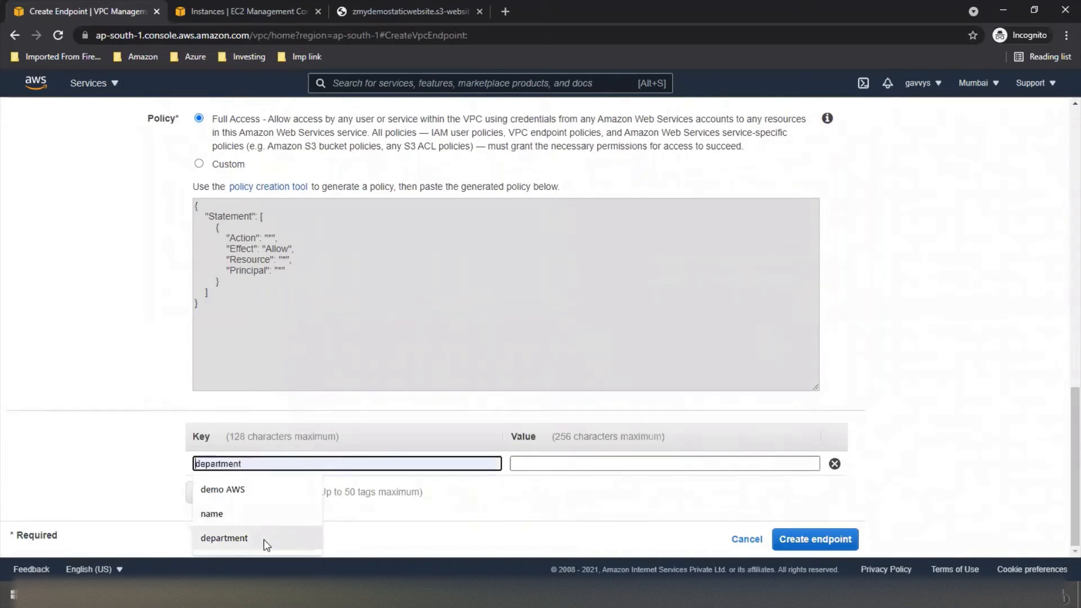
pyautogui.click(554, 463)
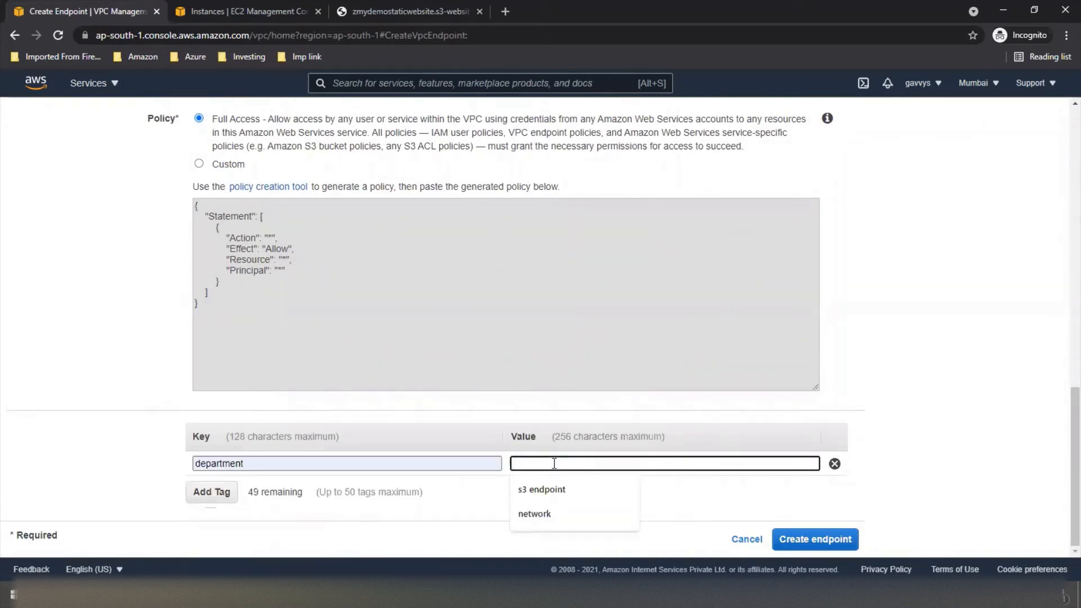
pyautogui.click(534, 513)
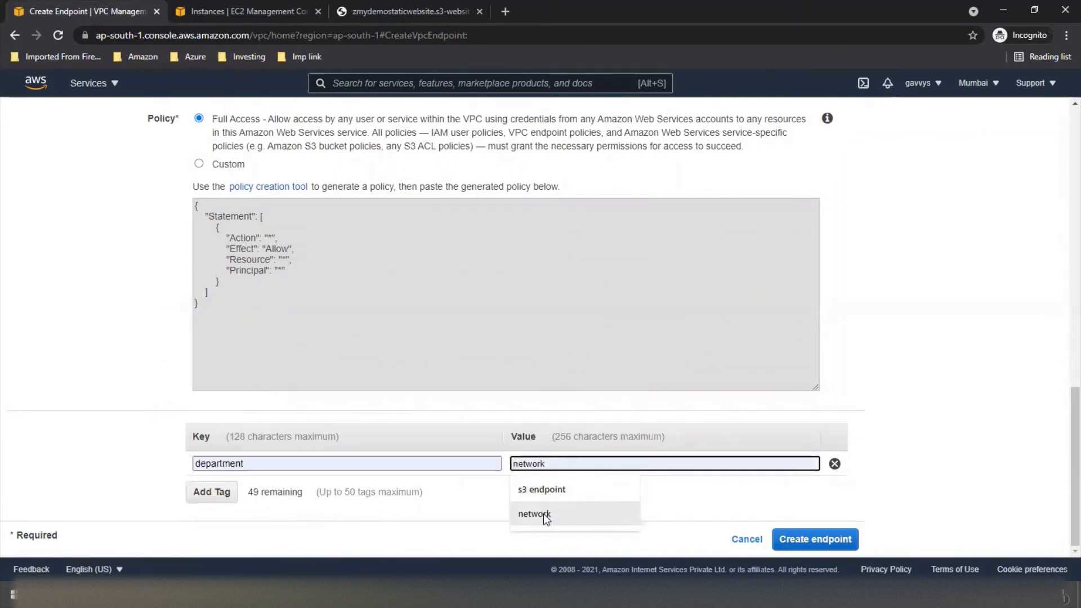
pyautogui.click(816, 539)
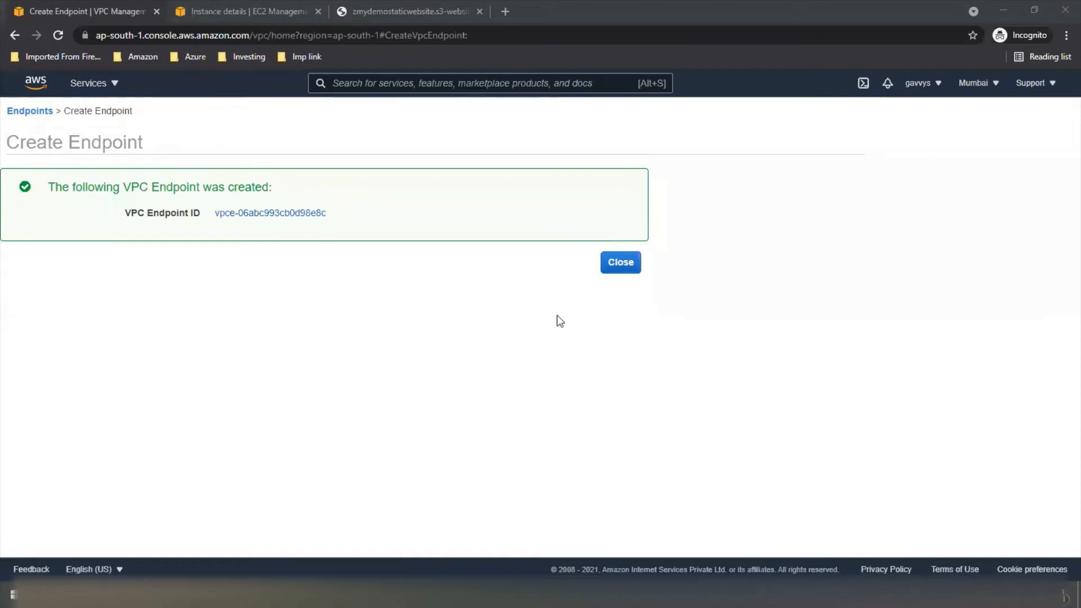
pyautogui.click(620, 270)
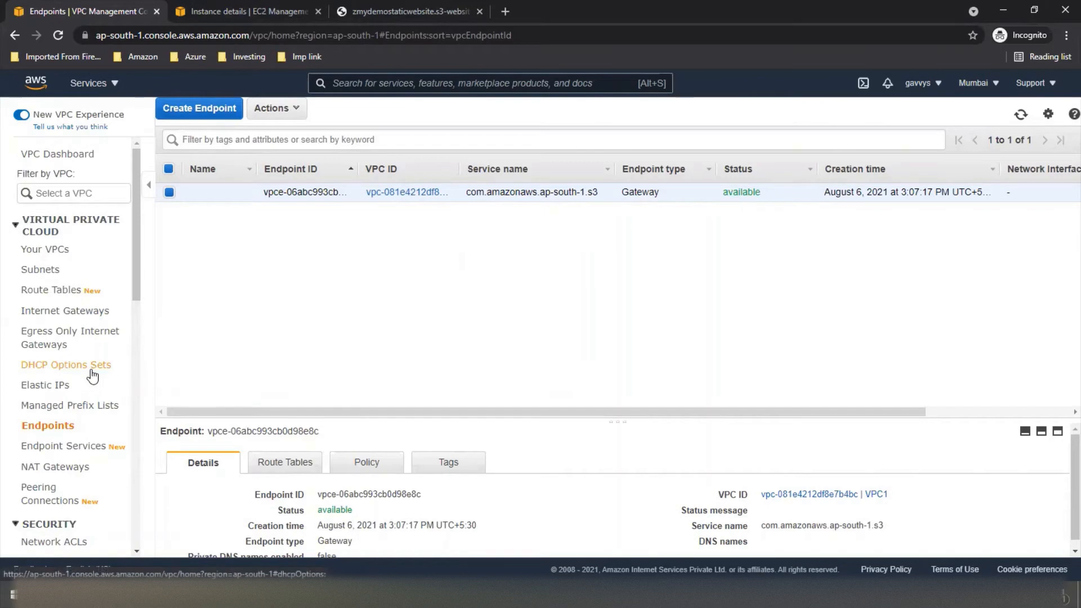
# Step: Review the EC2 summary of running instance i-05a6186b68559e6a6 in the PrivS-VPC1 subnet and return to the instances list
pyautogui.click(114, 83)
pyautogui.click(77, 236)
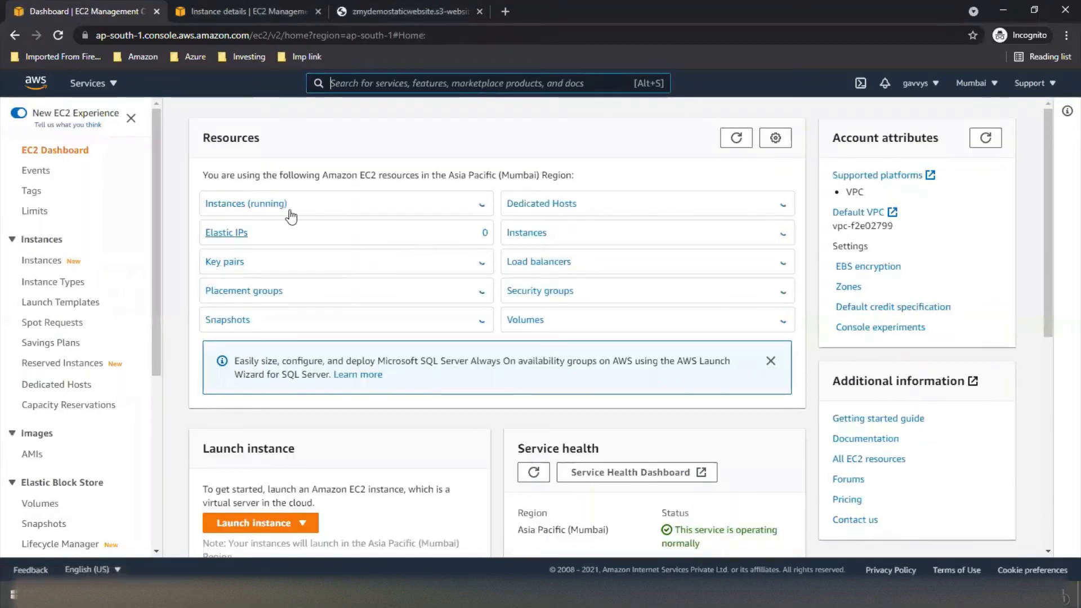
pyautogui.click(280, 206)
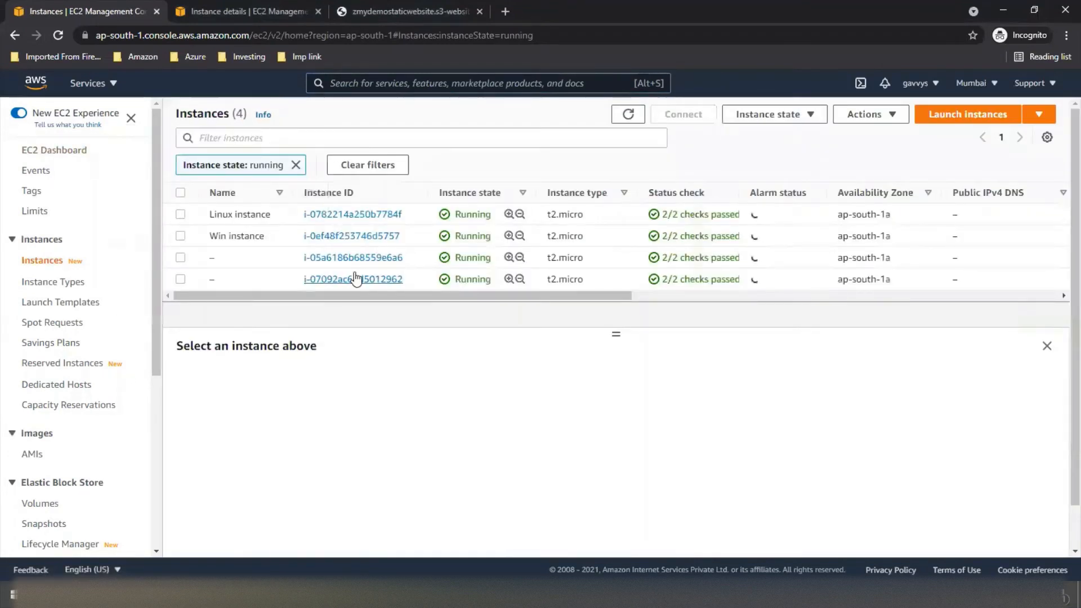
pyautogui.click(359, 260)
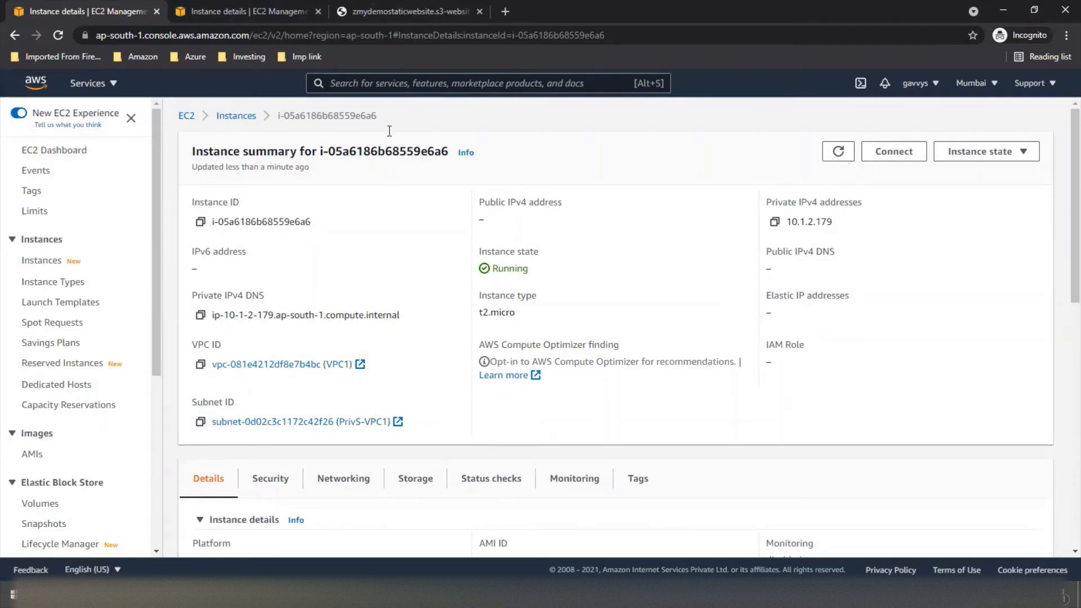
pyautogui.click(236, 116)
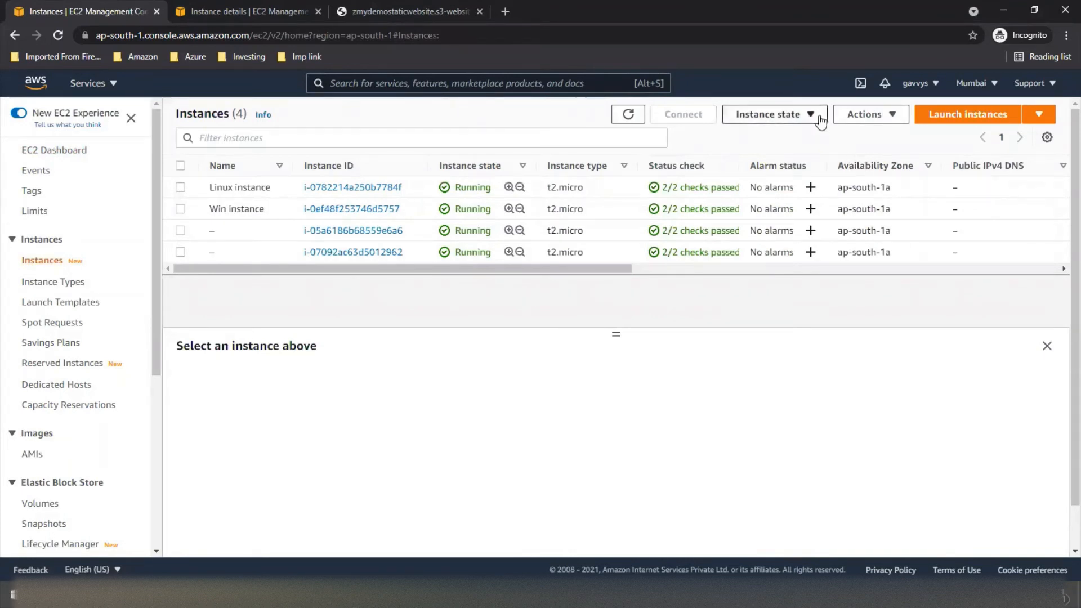
# Step: Attach the IAM role EC2-s3-role to instance i-05a6186b68559e6a6
pyautogui.click(818, 116)
pyautogui.click(872, 115)
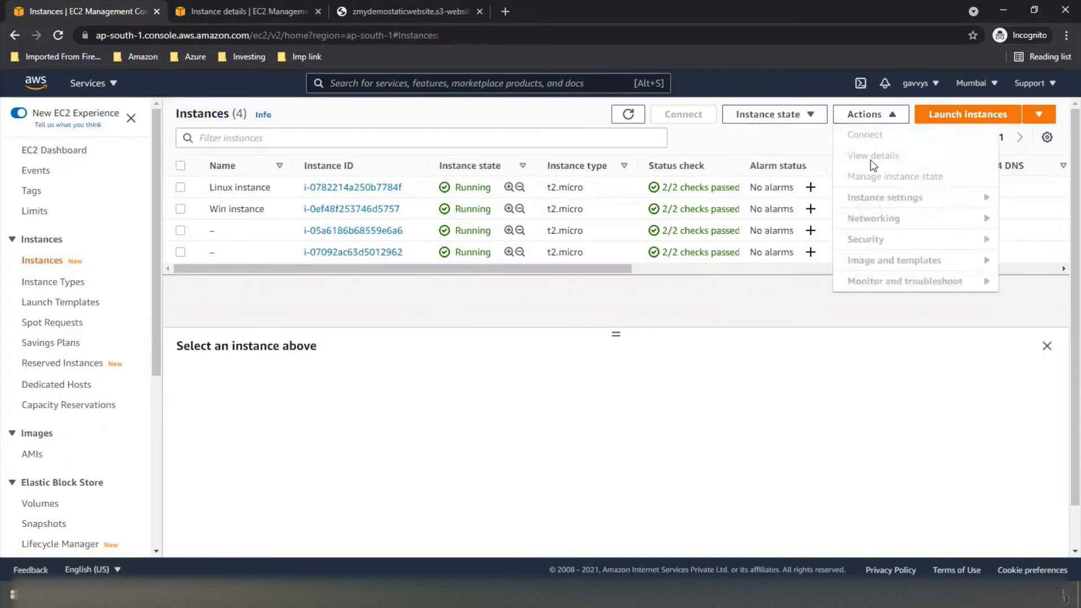
pyautogui.click(180, 231)
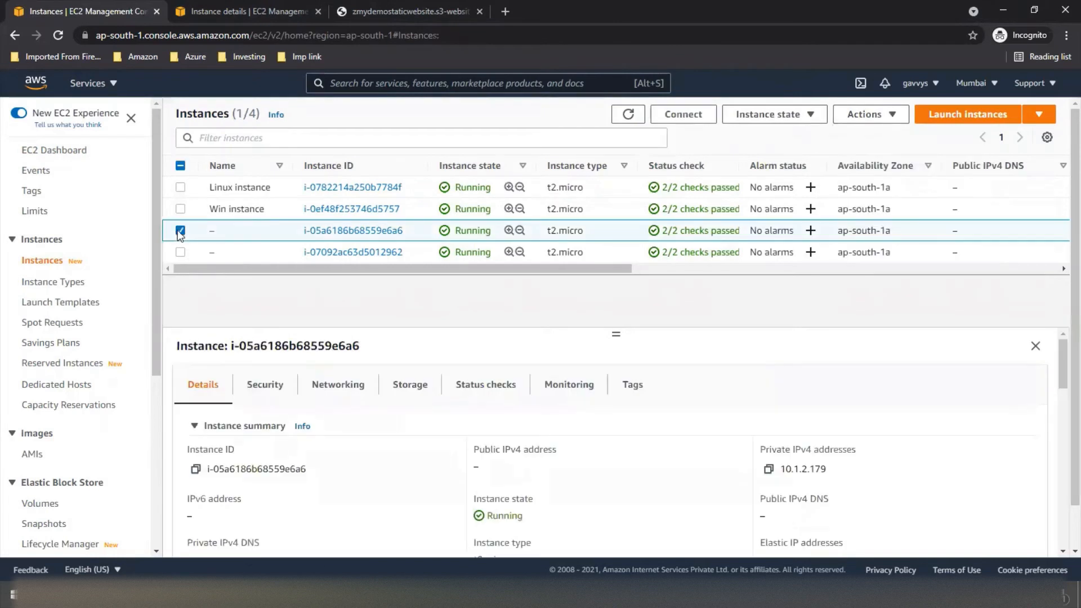
pyautogui.click(871, 115)
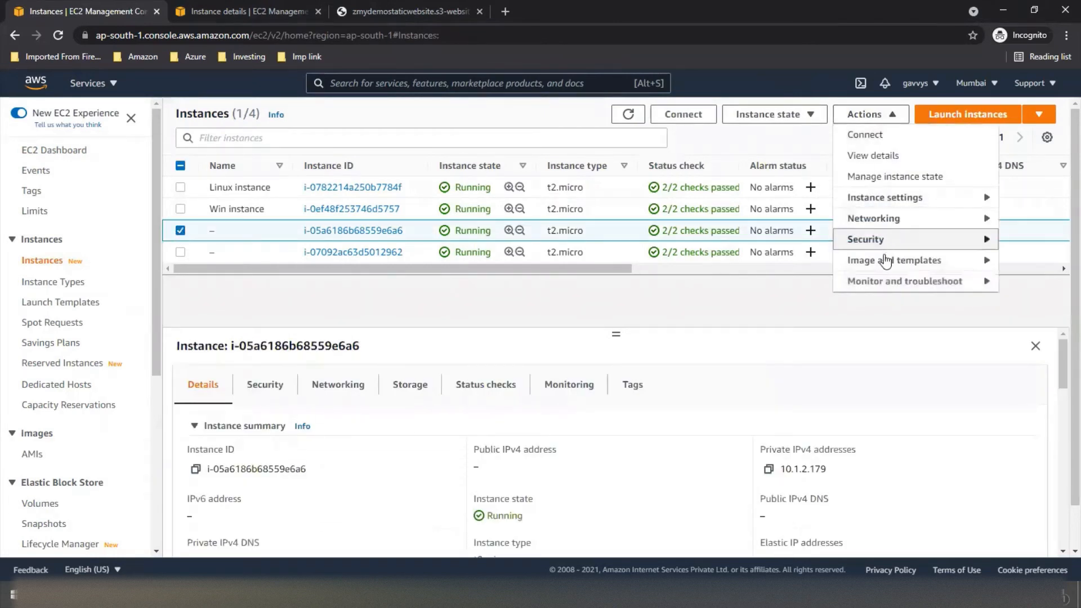
pyautogui.moveTo(883, 243)
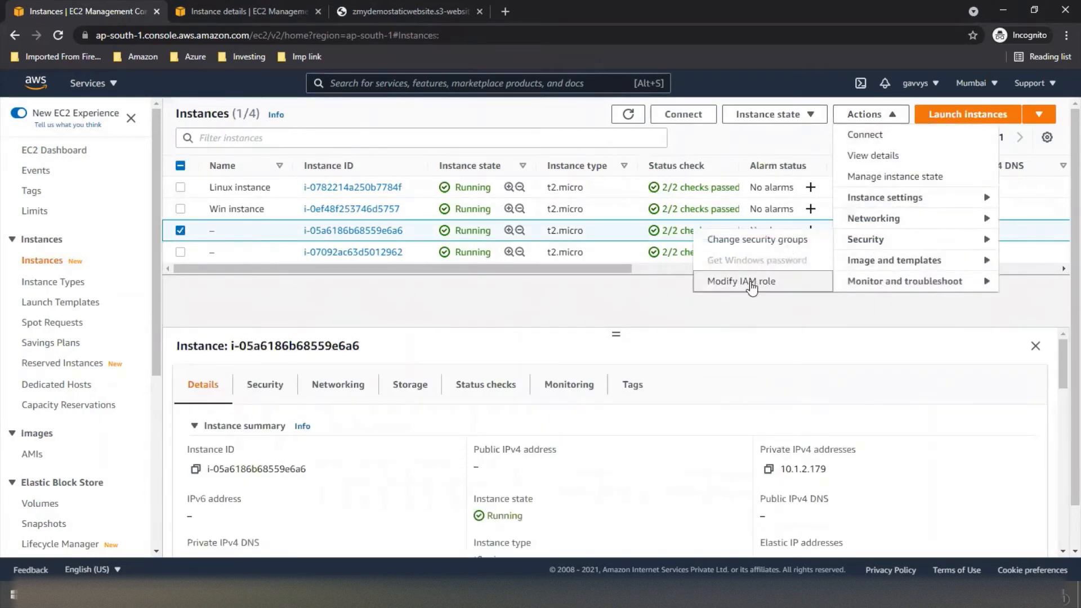
pyautogui.click(721, 280)
pyautogui.click(394, 308)
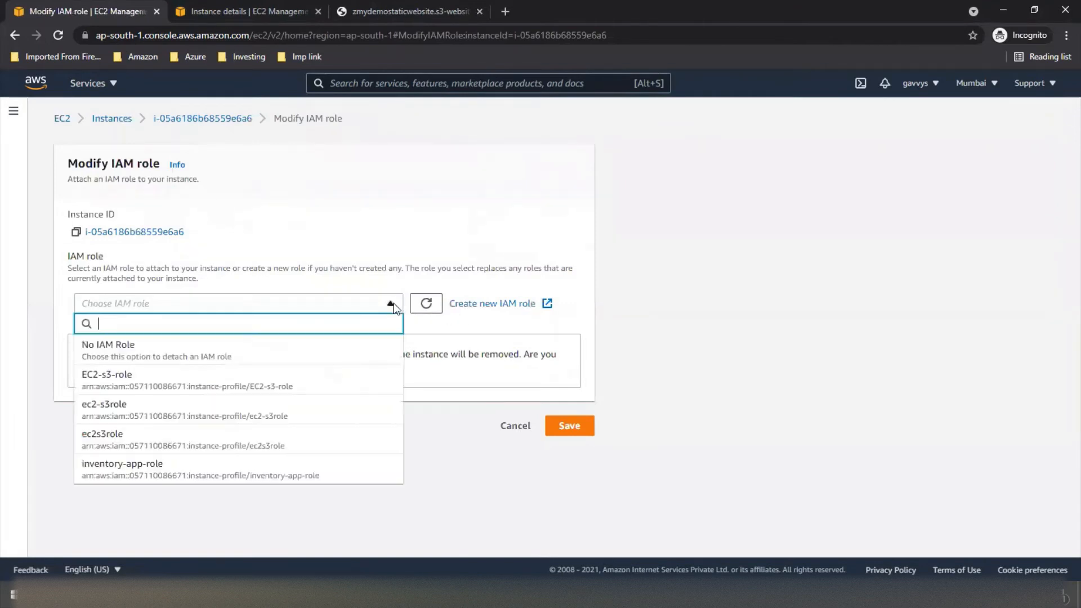
pyautogui.click(278, 379)
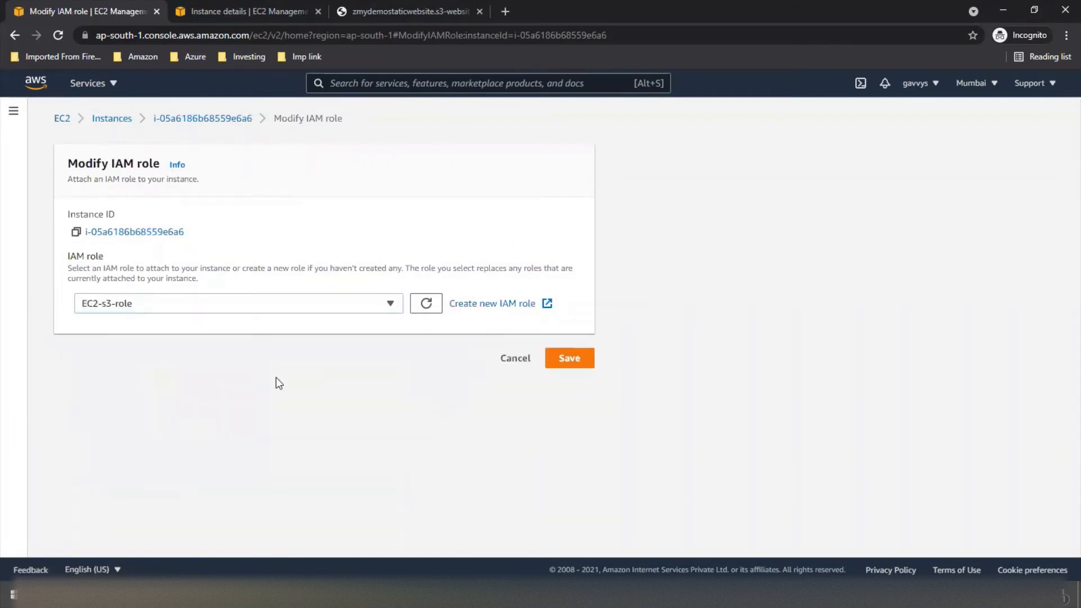
pyautogui.click(582, 363)
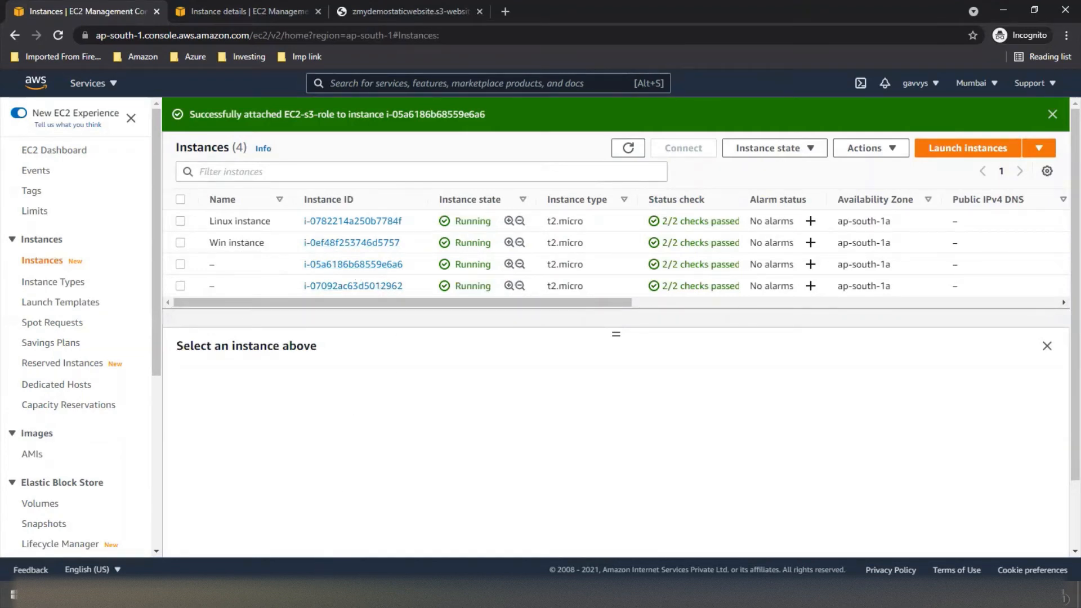
# Step: Switch to the Remote Desktop session at 13.235.241.109 and maximize the PuTTY terminal connected to the private Linux instance
pyautogui.moveTo(315, 595)
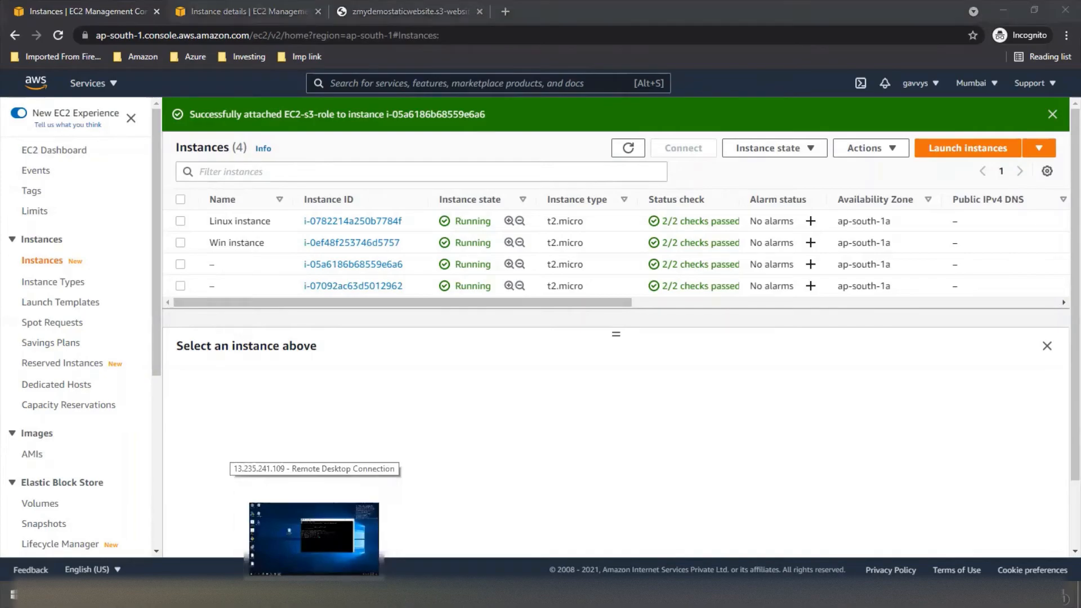
pyautogui.click(313, 532)
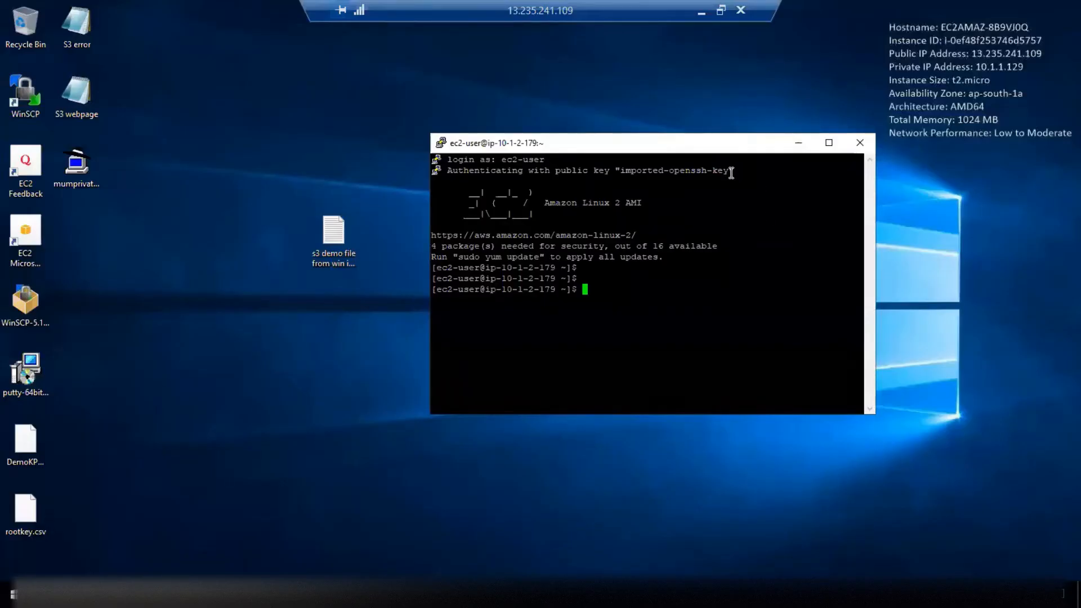
pyautogui.click(829, 144)
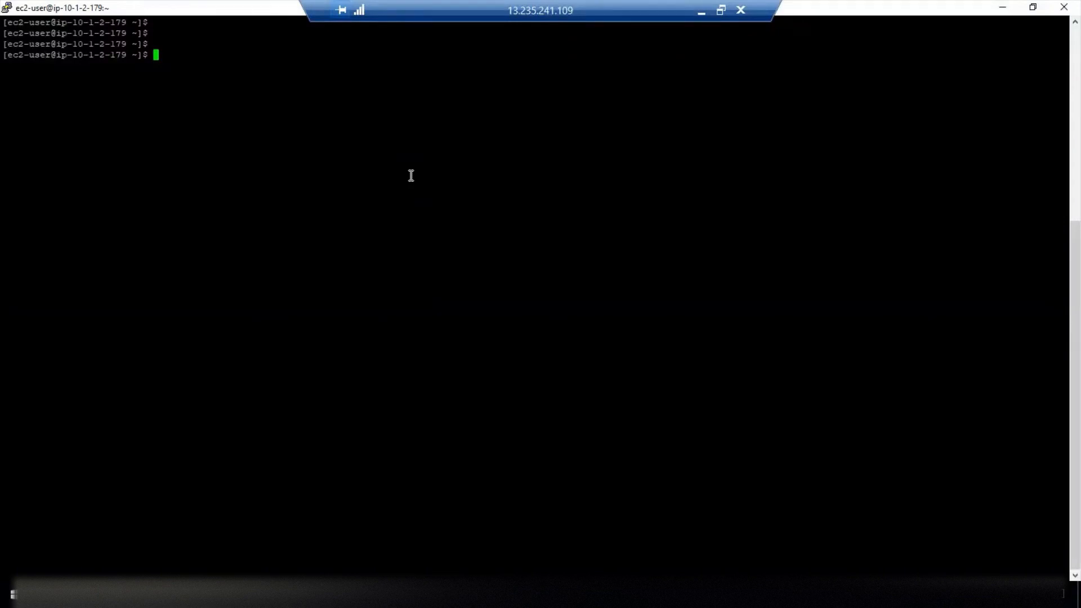
# Step: Run "aws configure" on the private instance and enter the AWS access key ID copied from the rootkey file
pyautogui.write('aws configure')
pyautogui.press('Return')
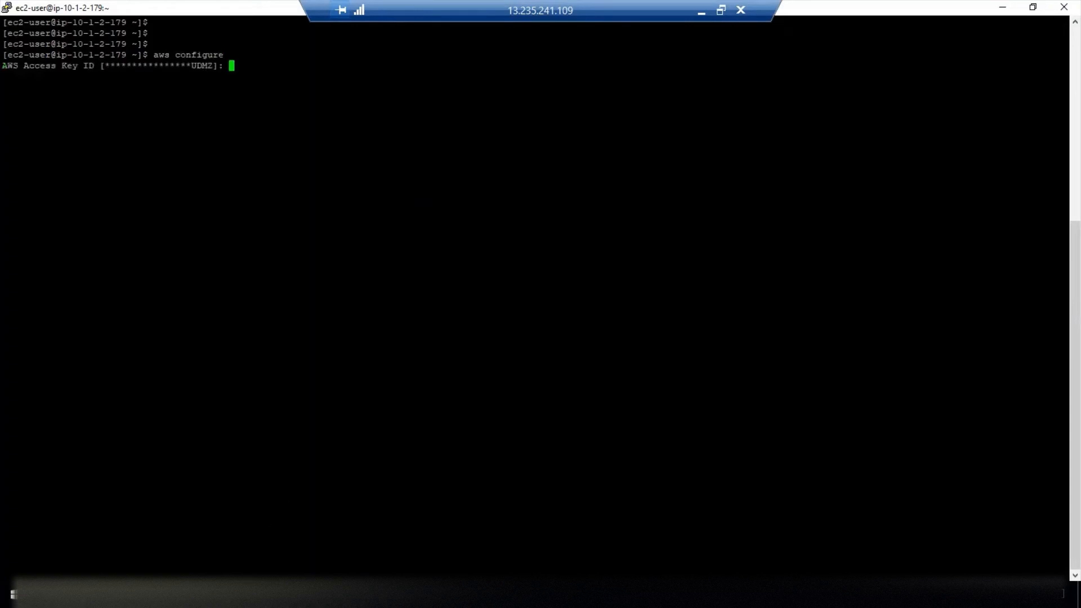
pyautogui.click(278, 546)
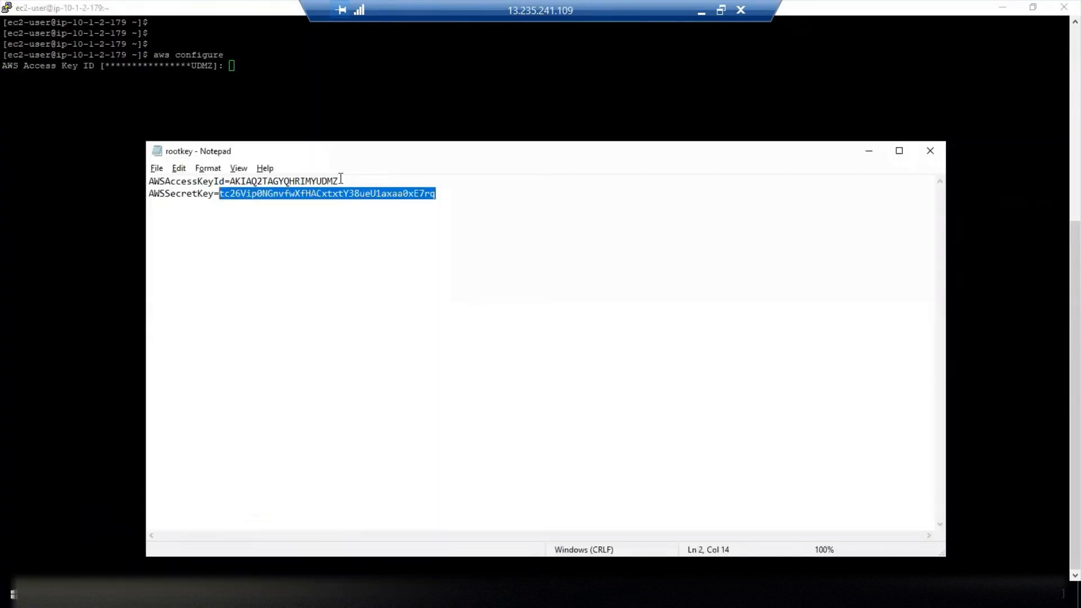
pyautogui.moveTo(340, 181); pyautogui.dragTo(232, 183)
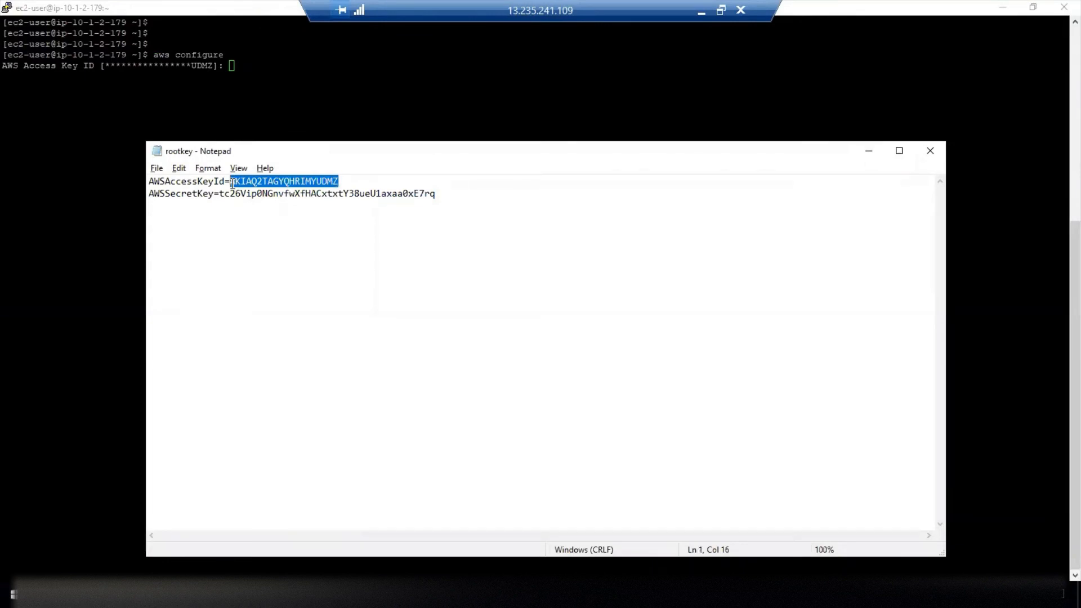
pyautogui.hotkey('ctrl', 'c')
pyautogui.click(290, 56)
pyautogui.rightClick(290, 66)
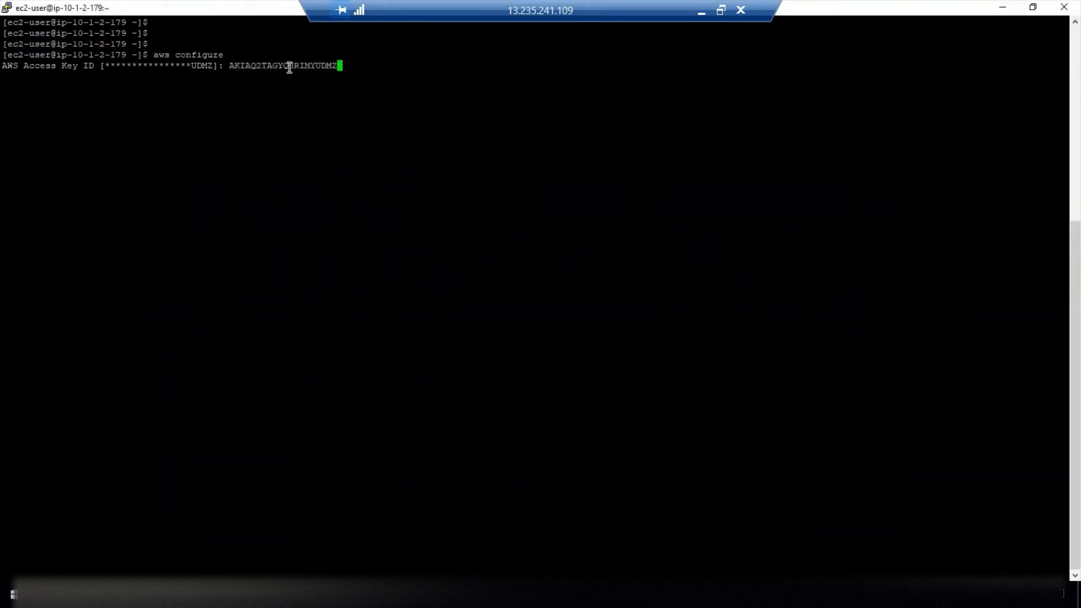
pyautogui.press('Return')
# Step: Enter the AWS secret access key copied from the rootkey file
pyautogui.hotkey('alt', 'Tab')
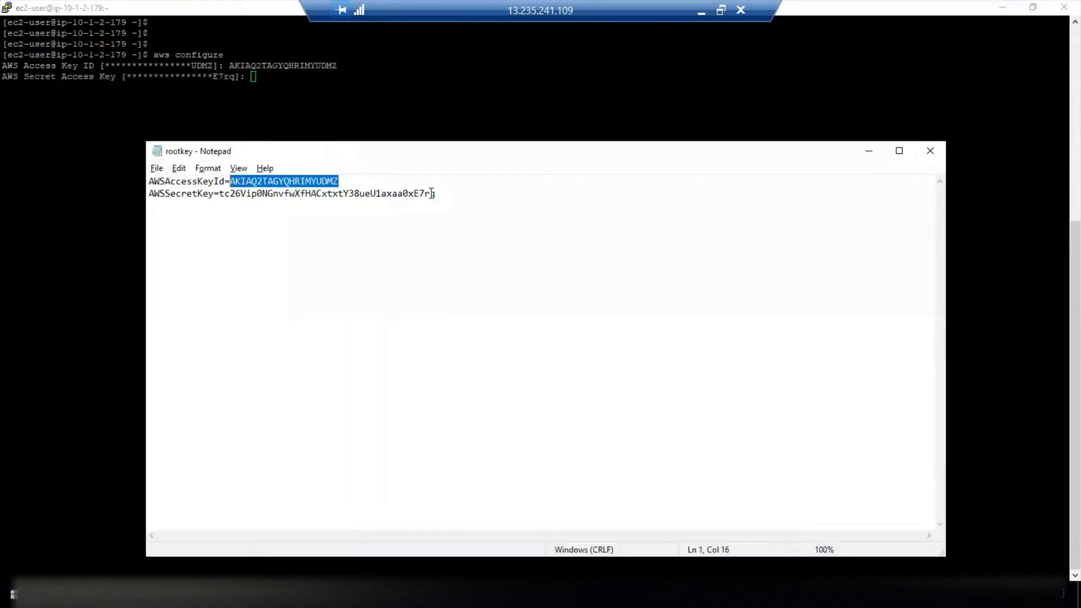
pyautogui.moveTo(437, 194); pyautogui.dragTo(220, 197)
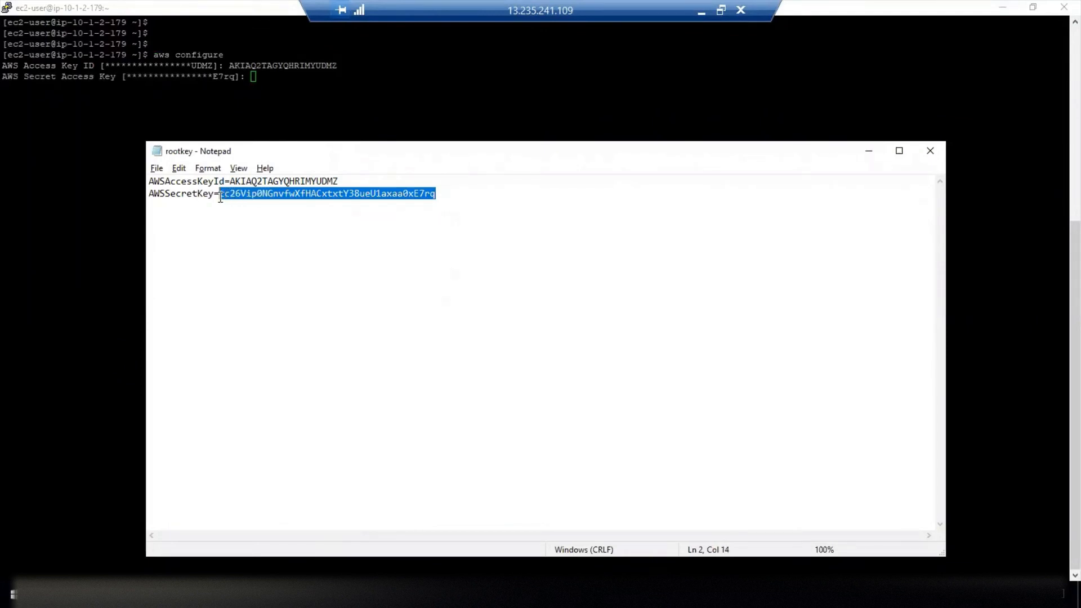
pyautogui.hotkey('ctrl', 'c')
pyautogui.click(326, 137)
pyautogui.rightClick(326, 139)
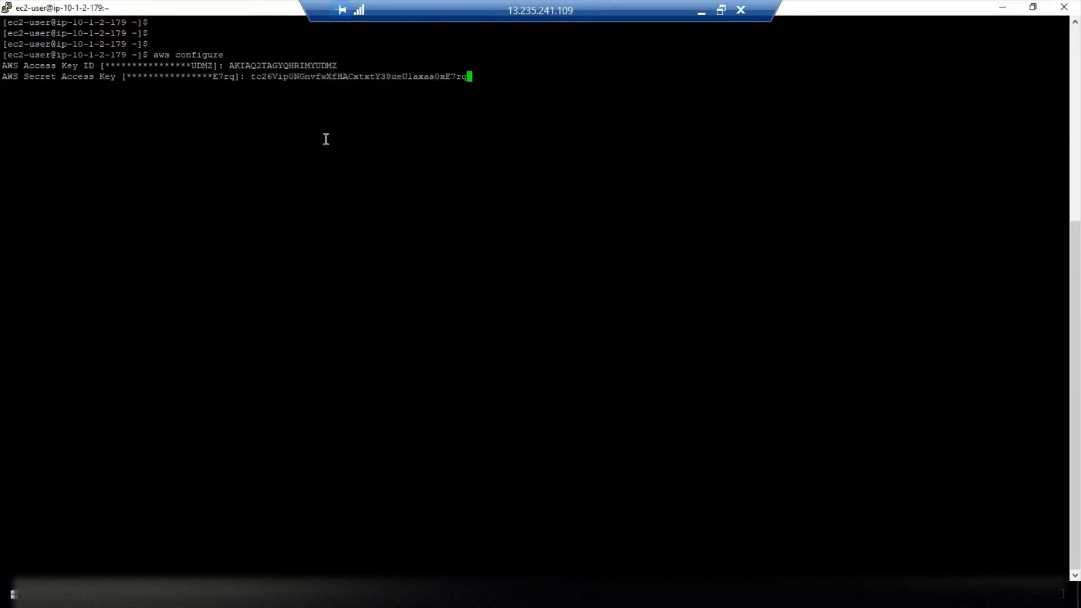
pyautogui.press('Return')
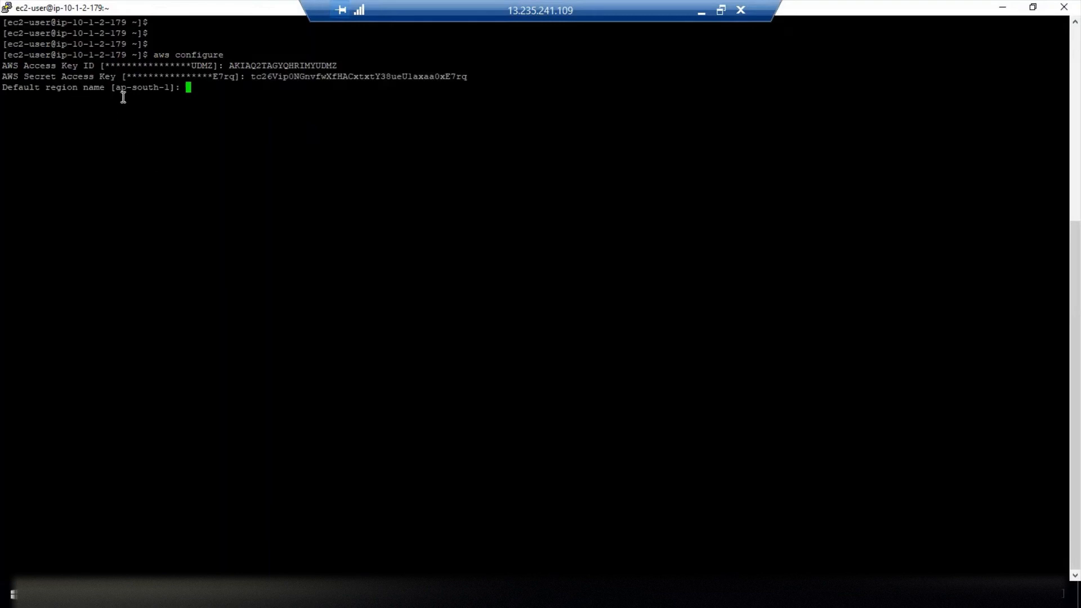
# Step: Set the default region name to ap-south-1 and accept the default output format to complete the AWS CLI configuration
pyautogui.moveTo(117, 90); pyautogui.dragTo(170, 92)
pyautogui.rightClick(231, 100)
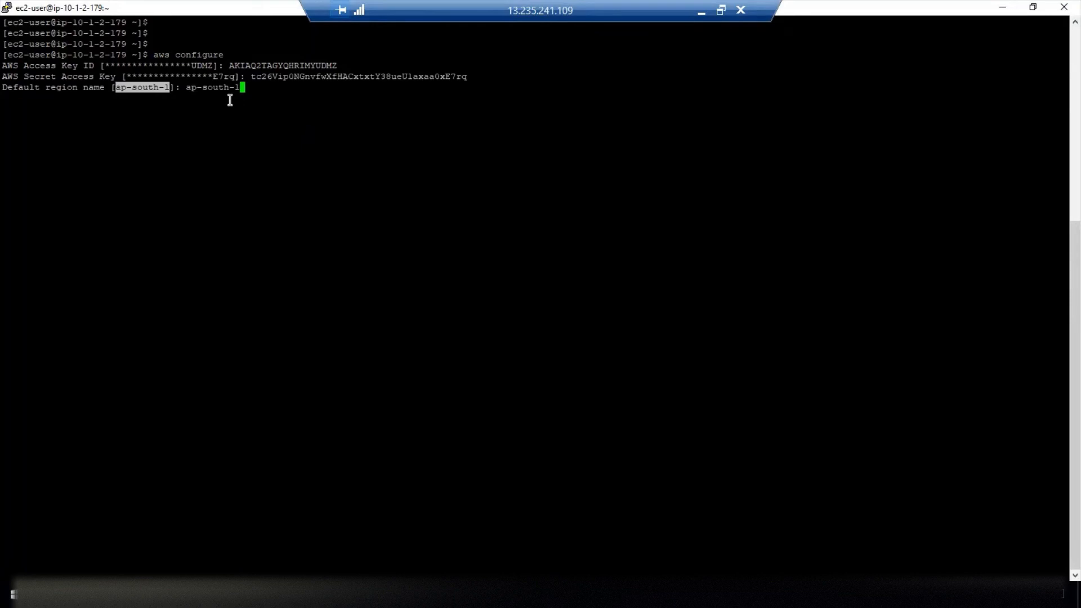
pyautogui.press('Return')
pyautogui.press('Return')
pyautogui.press('Return')
pyautogui.press('Return')
pyautogui.press('Return')
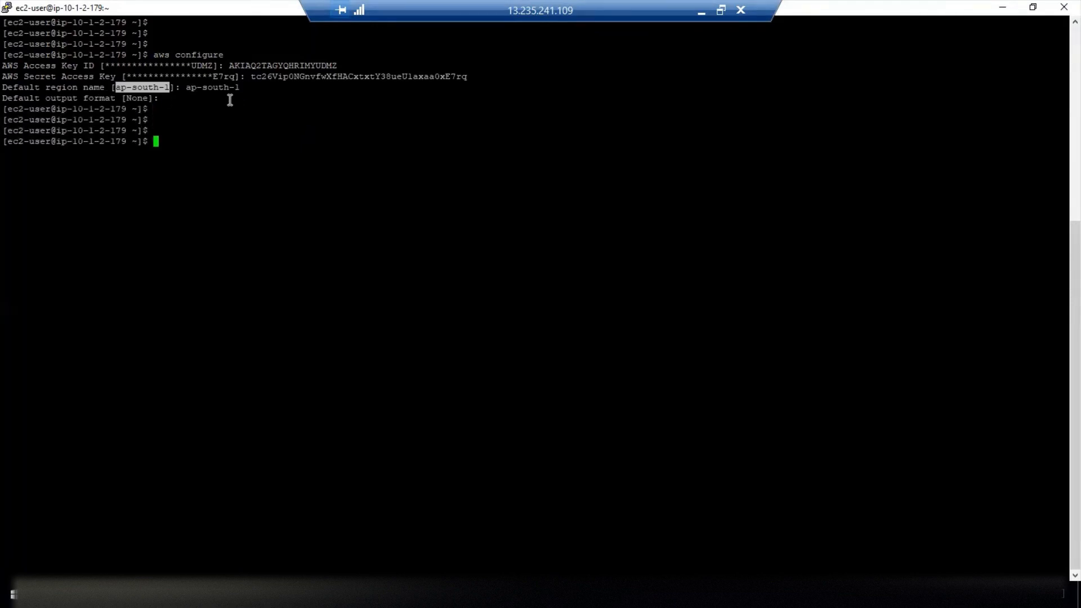
# Step: List the S3 buckets from the private instance with "aws s3 ls"
pyautogui.write('aws s3 ls')
pyautogui.press('Return')
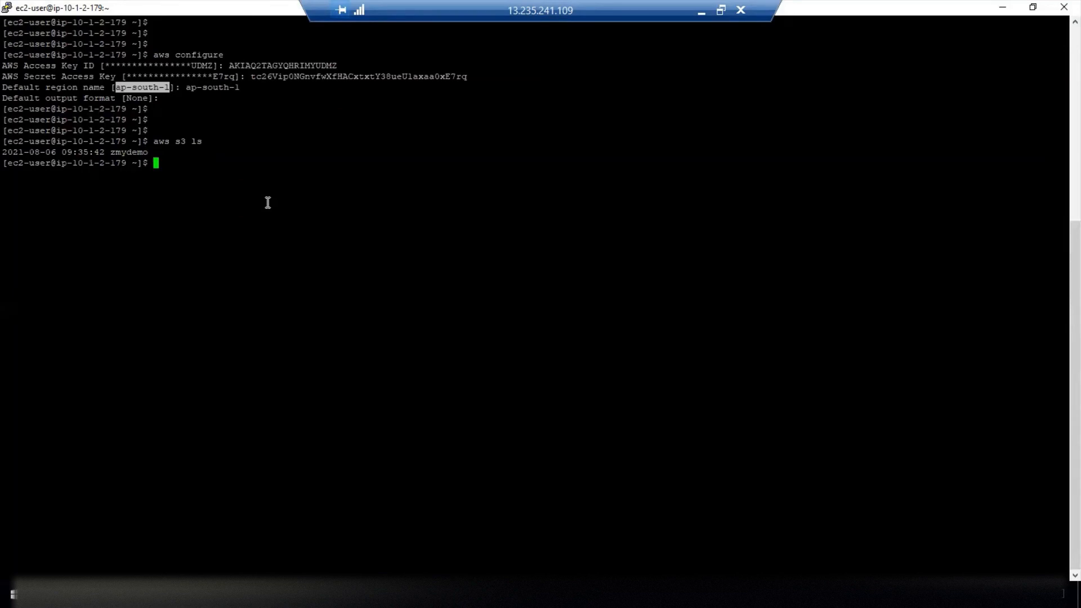
# Step: Try to list the bucket's contents with "aws s3 s://zmydemo ls" and "aws s3 zmydemo ls"
pyautogui.write('aws s3 s://zmydemo ls')
pyautogui.press('Return')
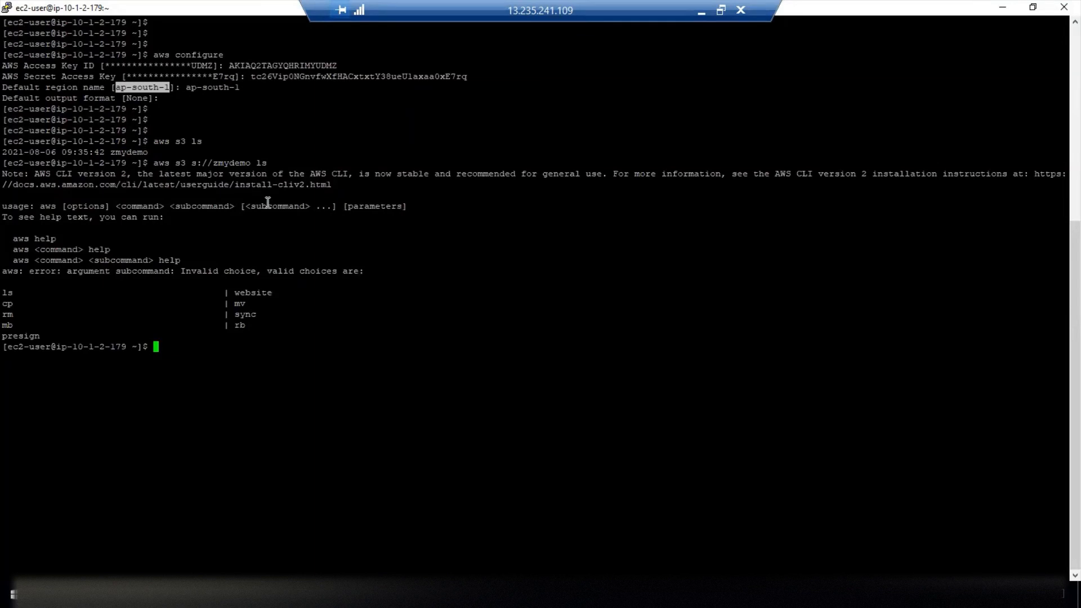
pyautogui.write('aws s3 zmydemo ls')
pyautogui.press('Return')
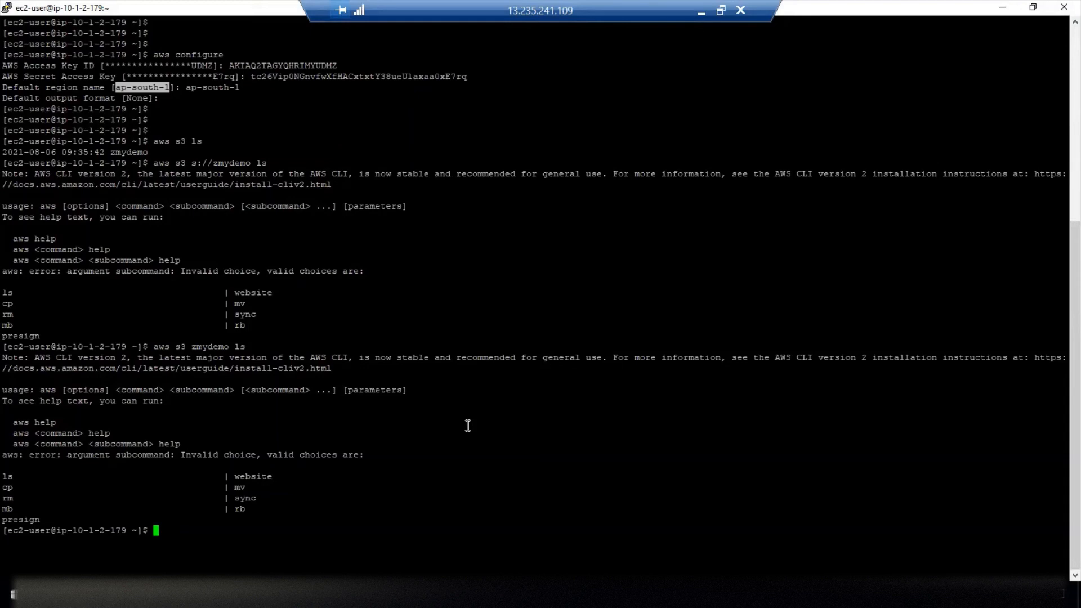
# Step: List the S3 buckets again, and list the contents of the zmydemo bucket with "aws s3 ls zmydemo"
pyautogui.write('aws s3 ls')
pyautogui.press('Return')
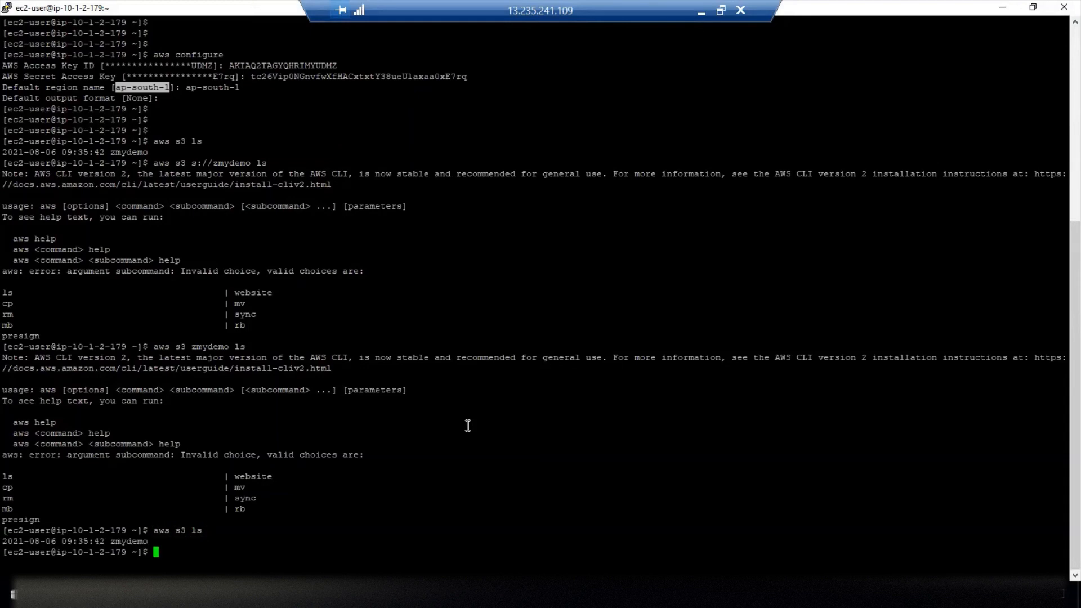
pyautogui.write('aws s3 ls zmydemo')
pyautogui.press('Return')
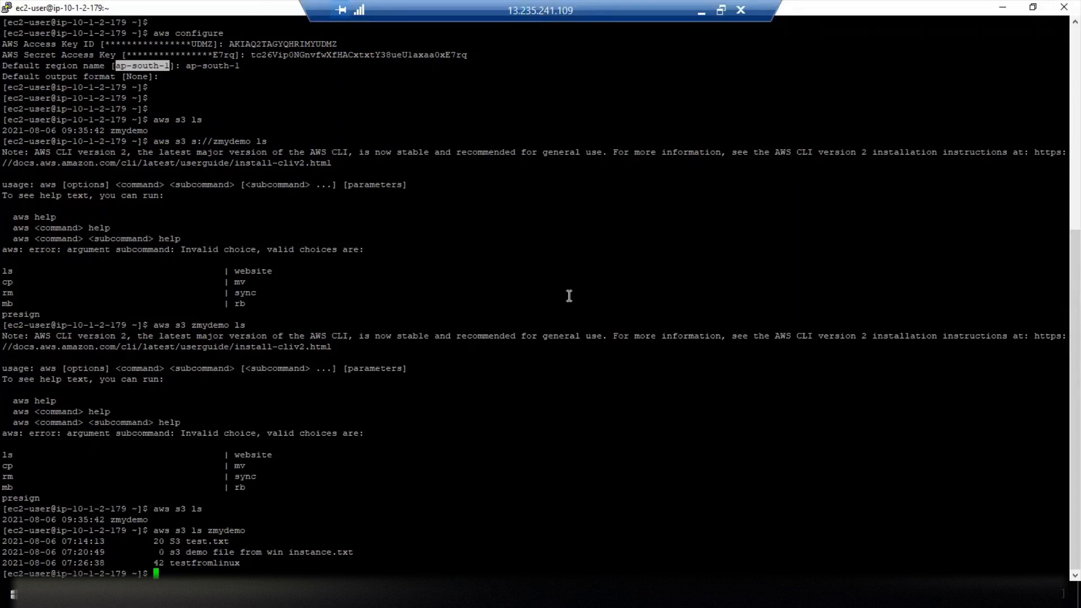
# Step: Clear the terminal screen and add a few blank prompt lines
pyautogui.press('Return')
pyautogui.press('Return')
pyautogui.press('Return')
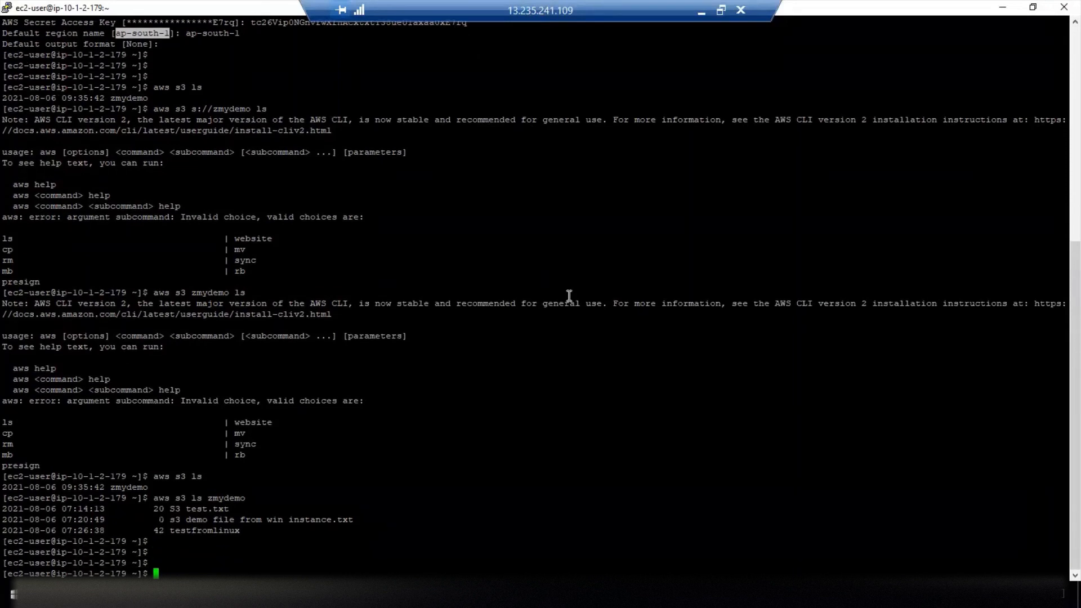
pyautogui.write('clear')
pyautogui.press('Return')
pyautogui.press('Return')
pyautogui.press('Return')
pyautogui.press('Return')
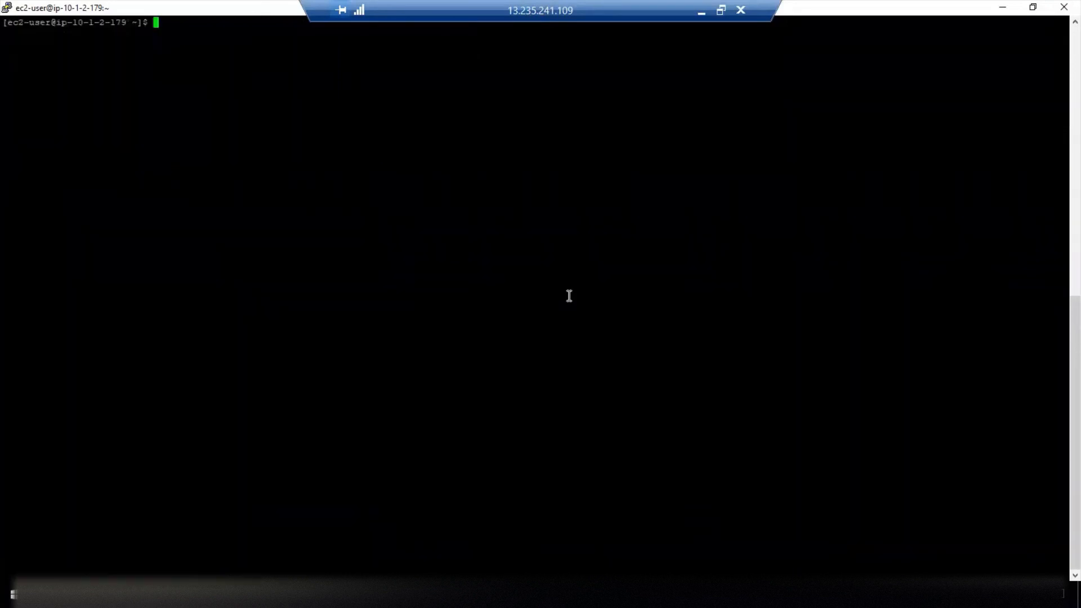
# Step: Try to create a new S3 bucket with the command "aws s3 mb zmydemo2"
pyautogui.write('aws ')
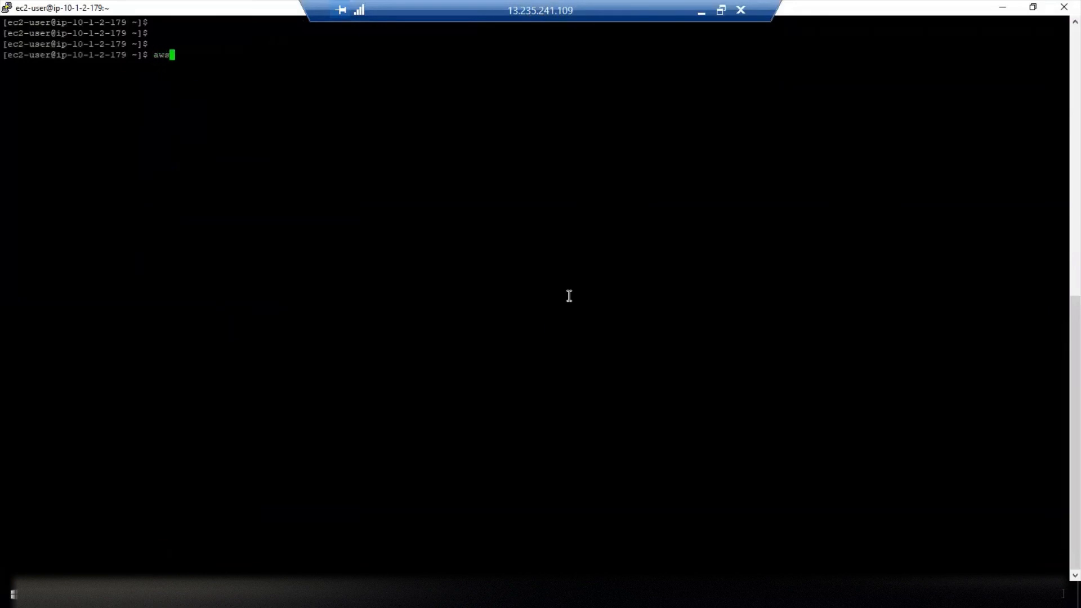
pyautogui.write('s3')
pyautogui.press('BackSpace')
pyautogui.press('BackSpace')
pyautogui.write('s3 mb zmydemo2')
pyautogui.press('Return')
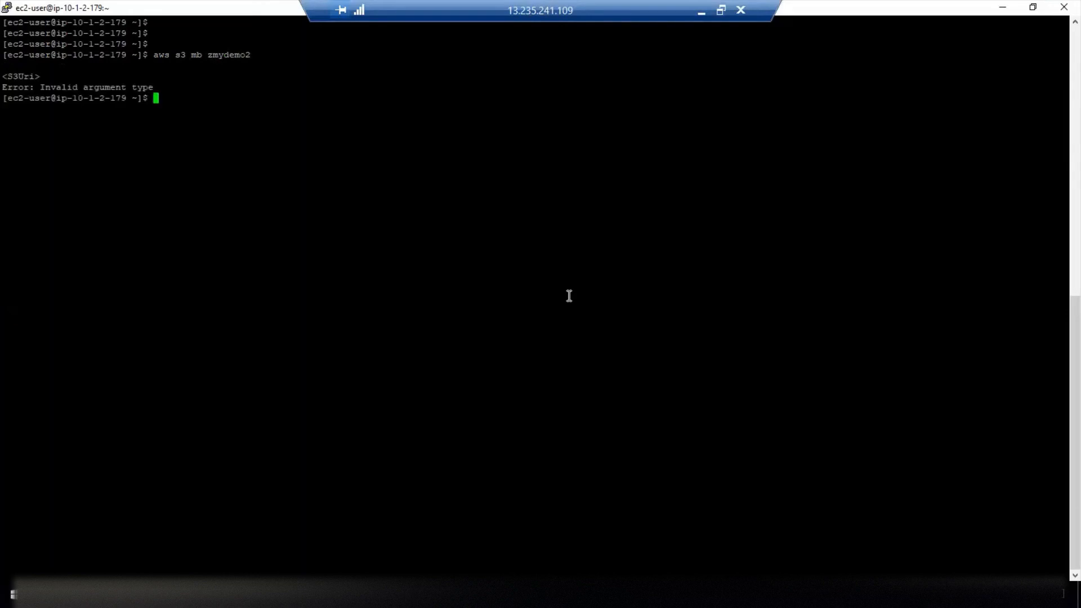
# Step: Try to create the bucket again by adding an s:// prefix, running "aws s3 mb s://zmydemo2"
pyautogui.press('Up')
pyautogui.press('Left')
pyautogui.press('Left')
pyautogui.press('Left')
pyautogui.press('Left')
pyautogui.press('Left')
pyautogui.press('Left')
pyautogui.press('Left')
pyautogui.press('Left')
pyautogui.write('s://')
pyautogui.press('Return')
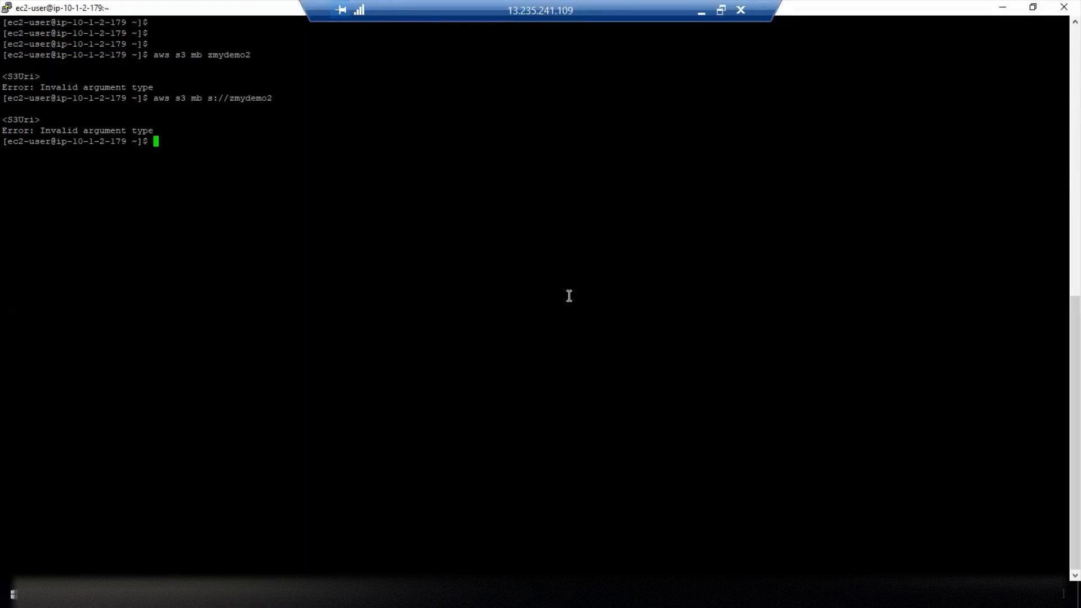
# Step: Correct the last bucket-creation command to use the s3:// prefix and run "aws s3 mb s3://zmydemo2"
pyautogui.press('Up')
pyautogui.press('Left')
pyautogui.press('Left')
pyautogui.press('Left')
pyautogui.press('Left')
pyautogui.press('Left')
pyautogui.press('Left')
pyautogui.press('Left')
pyautogui.press('Left')
pyautogui.press('Left')
pyautogui.press('Left')
pyautogui.press('Left')
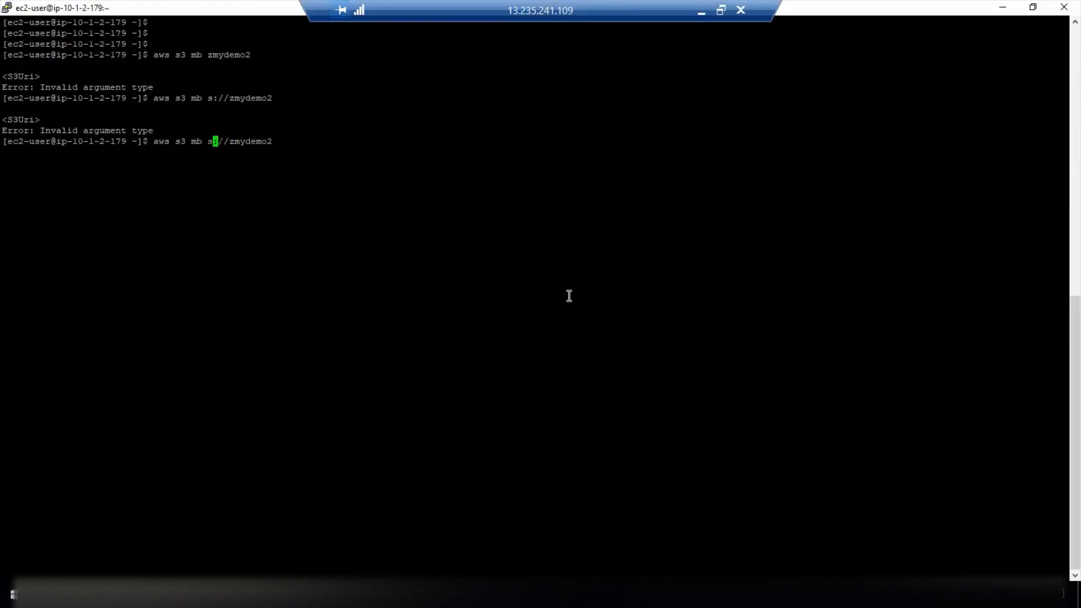
pyautogui.write('3')
pyautogui.press('Return')
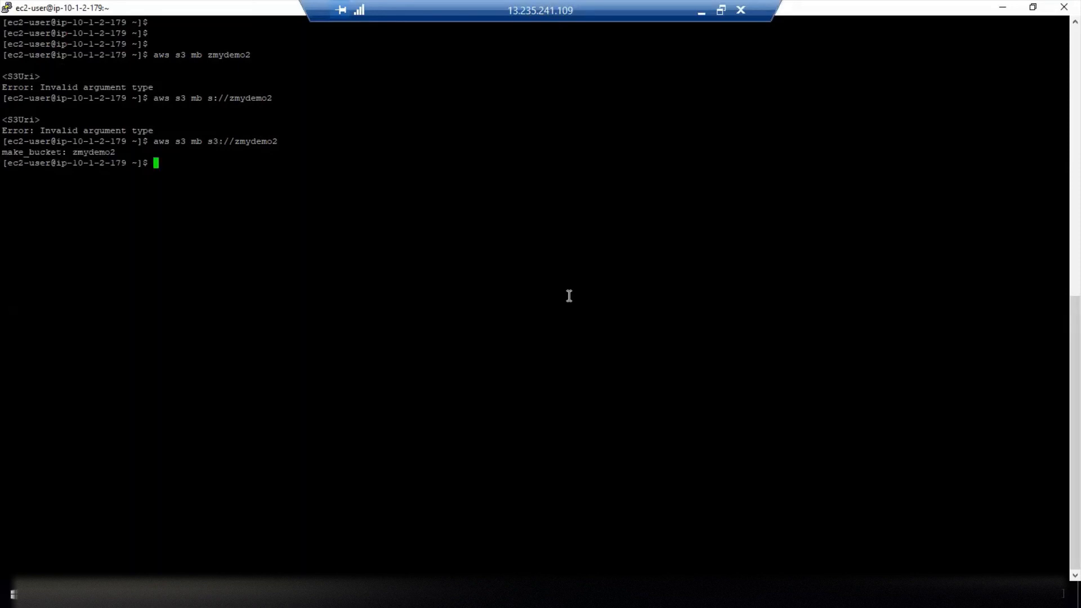
# Step: List the S3 buckets with "aws s3 ls", and switch to the S3 console in the browser to refresh its bucket list
pyautogui.press('Return')
pyautogui.press('Return')
pyautogui.press('Return')
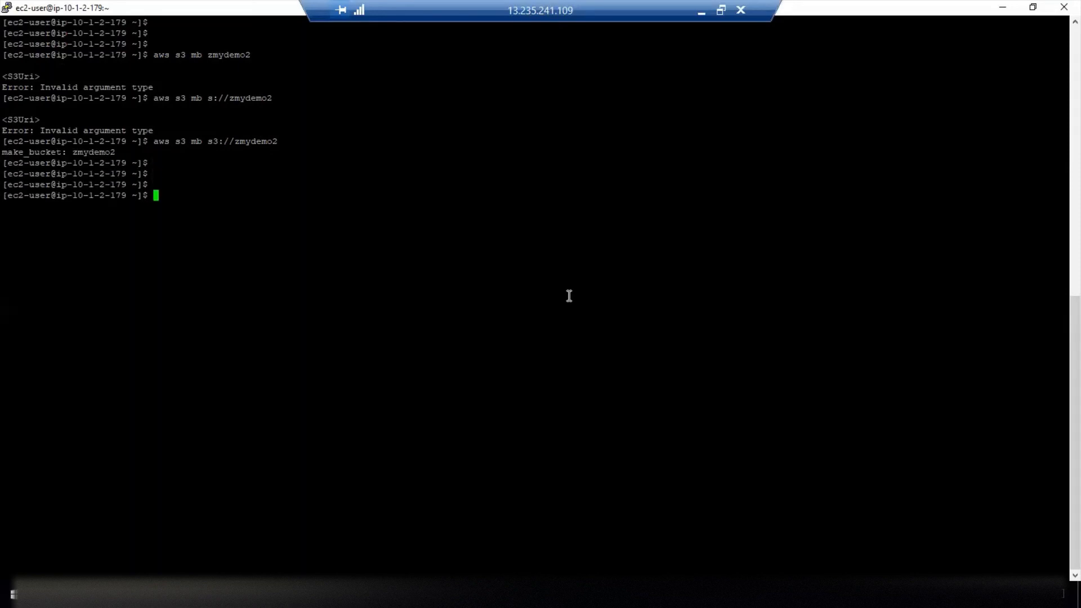
pyautogui.write('aws s3 ls')
pyautogui.press('Return')
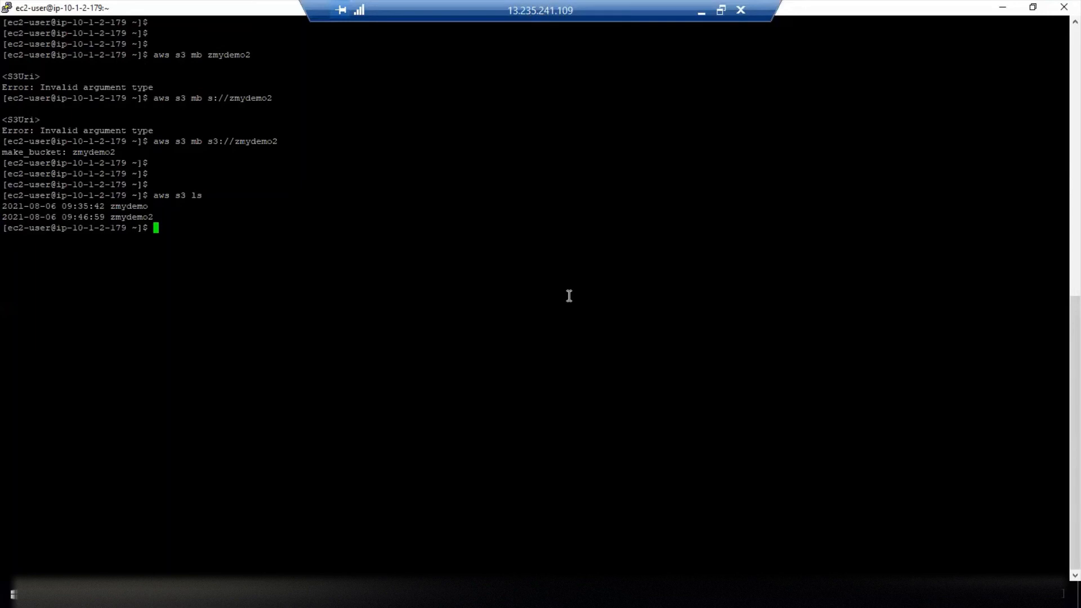
pyautogui.click(700, 16)
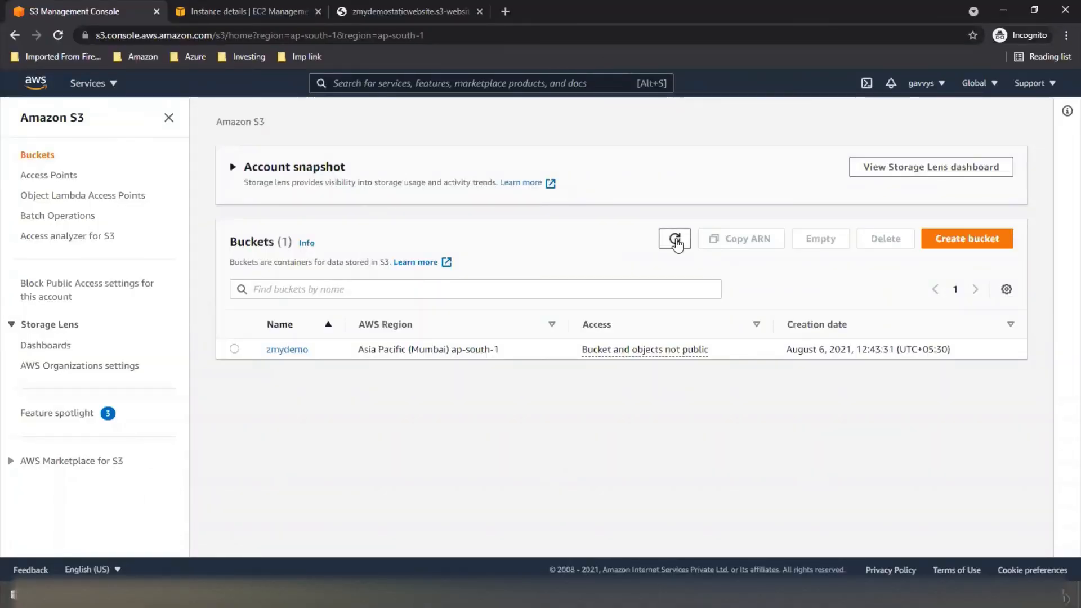
pyautogui.click(675, 240)
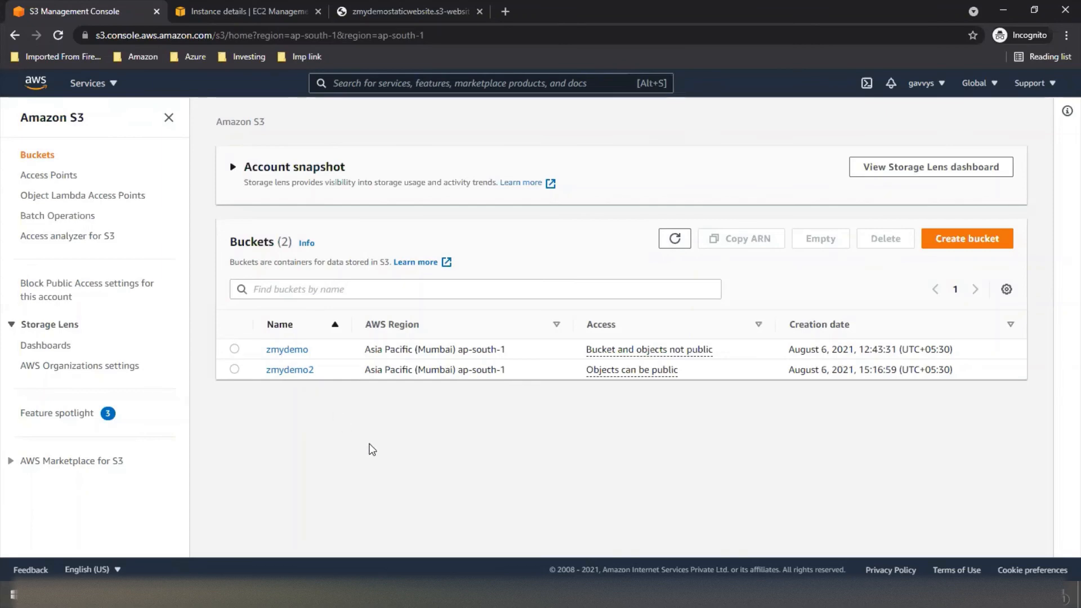
# Step: Start creating a new role in the IAM console with AWS service as trusted entity and EC2 as use case
pyautogui.click(114, 87)
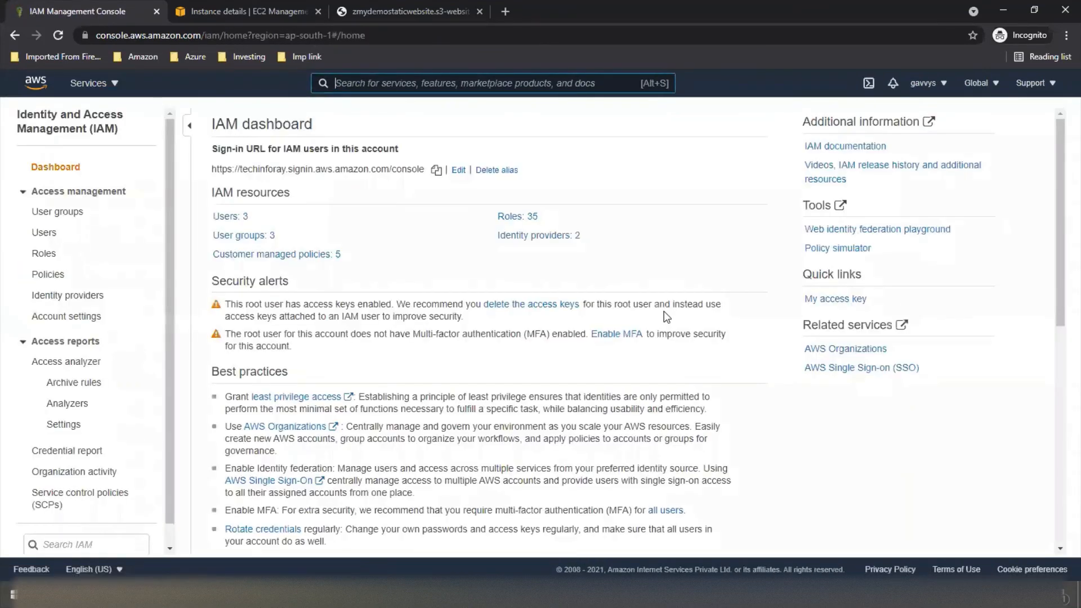
pyautogui.click(42, 254)
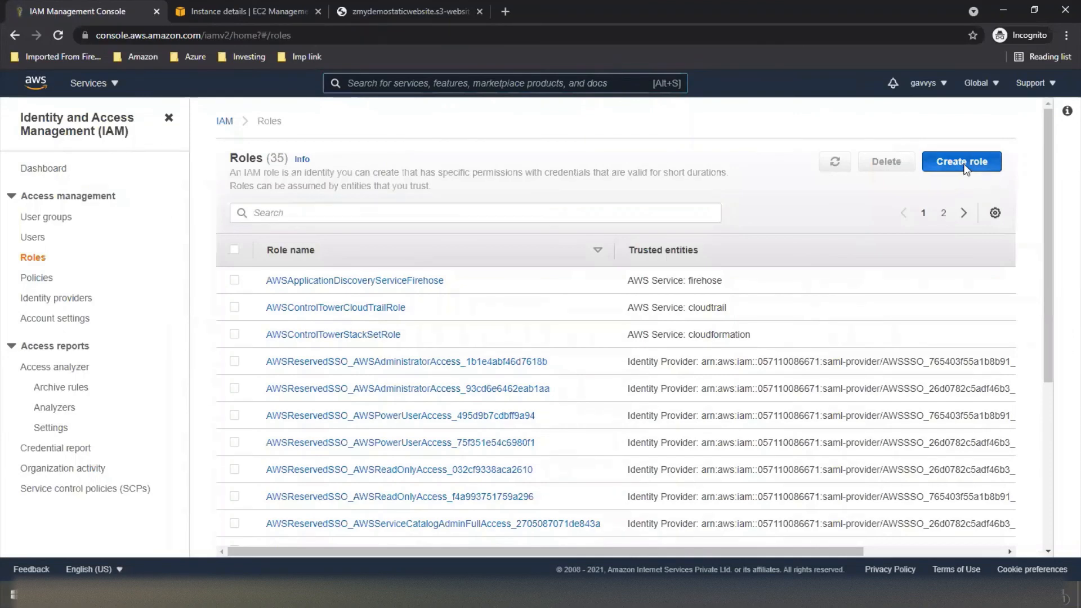
pyautogui.click(963, 164)
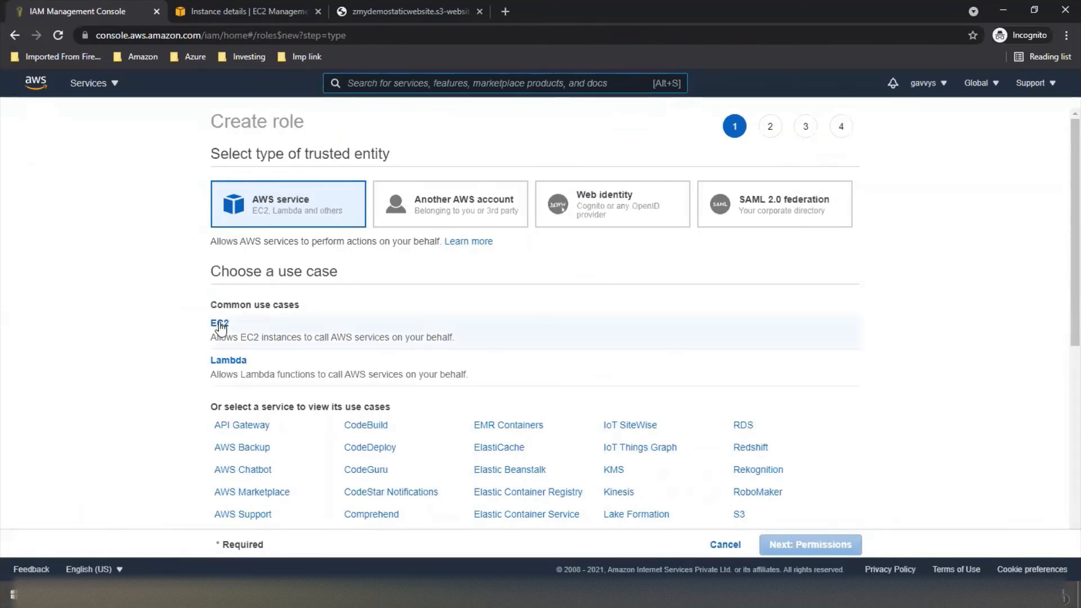
pyautogui.click(219, 326)
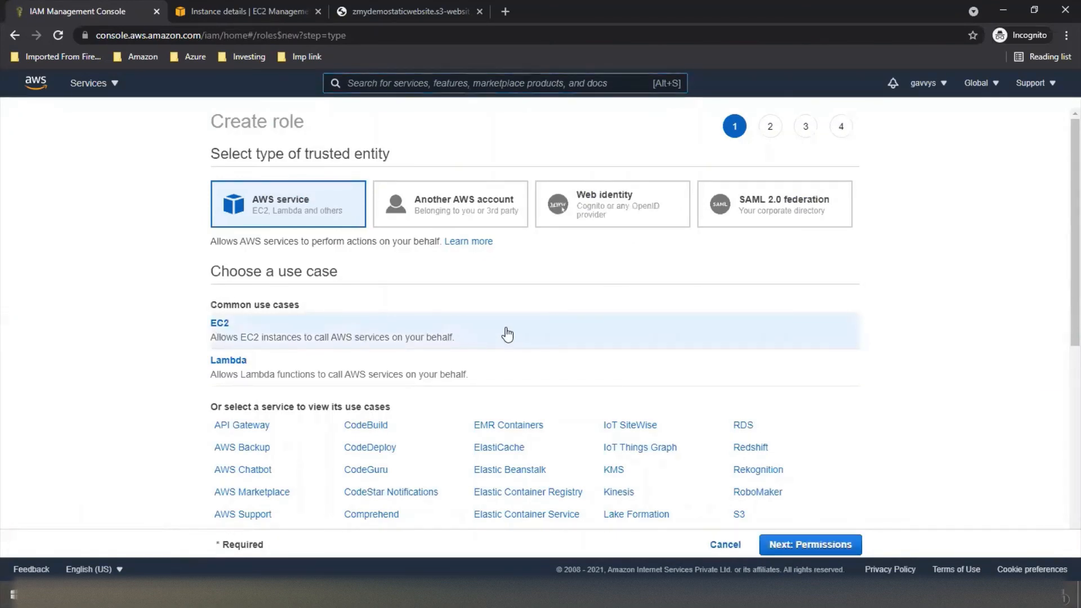
pyautogui.scroll(-7, 508, 332)
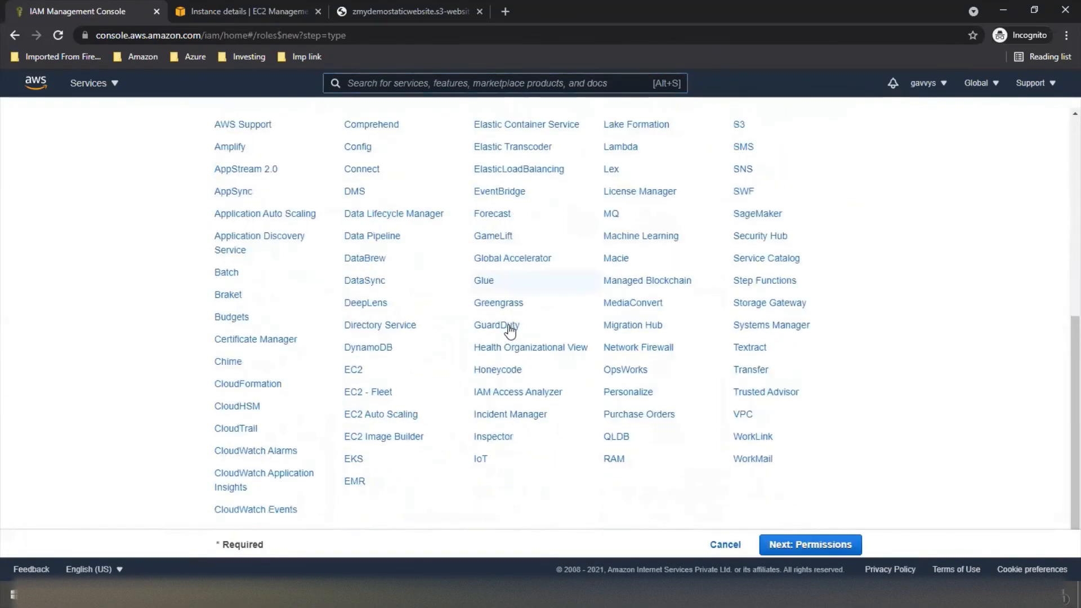
pyautogui.click(811, 545)
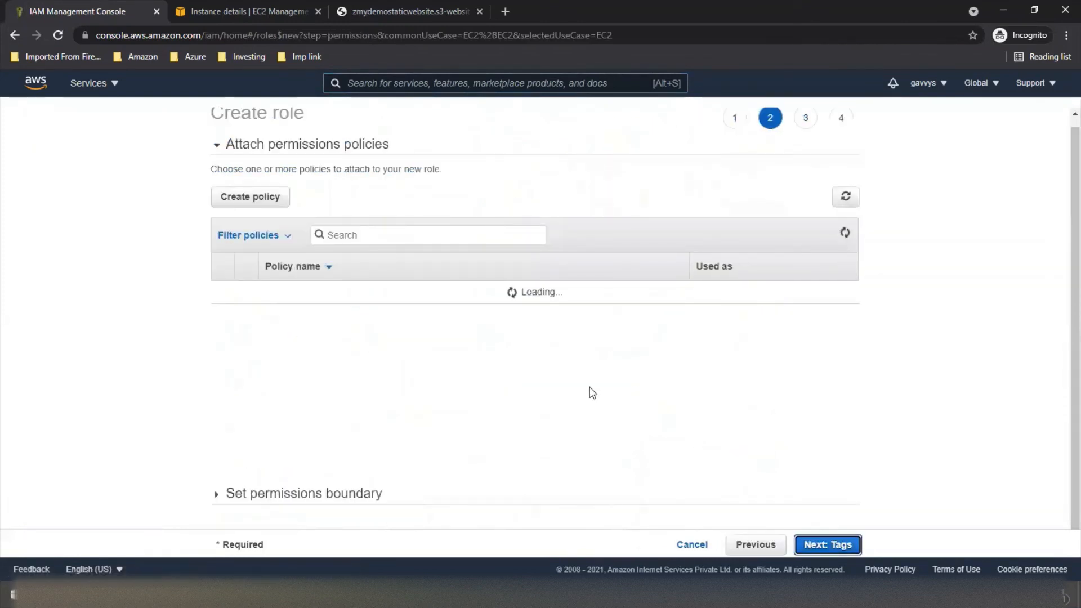
# Step: Search the permissions policies for s3 and attach AmazonS3FullAccess to the new role
pyautogui.click(347, 234)
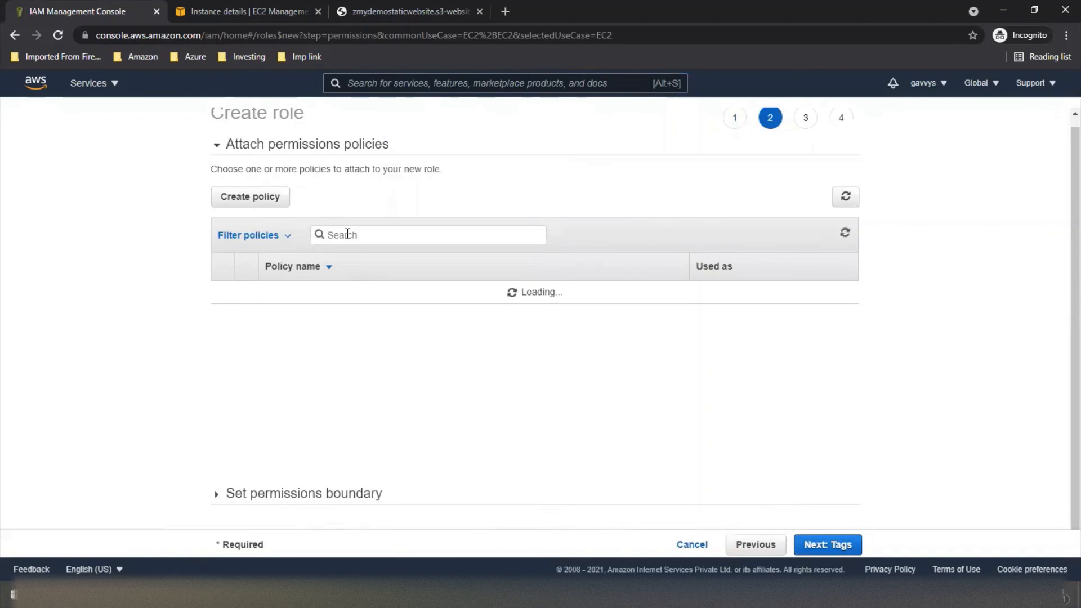
pyautogui.write('s32')
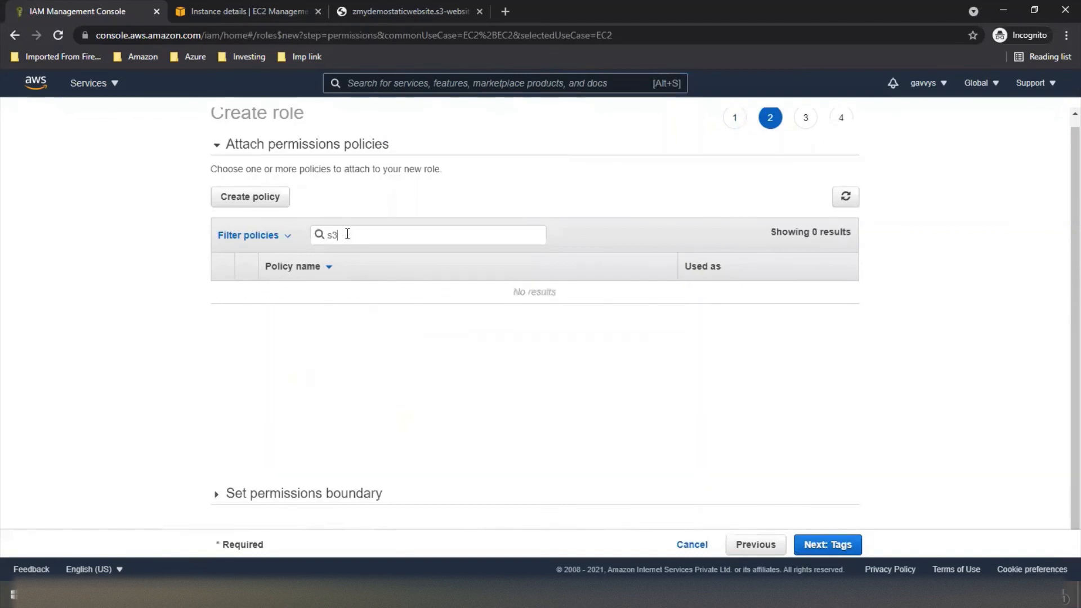
pyautogui.press('BackSpace')
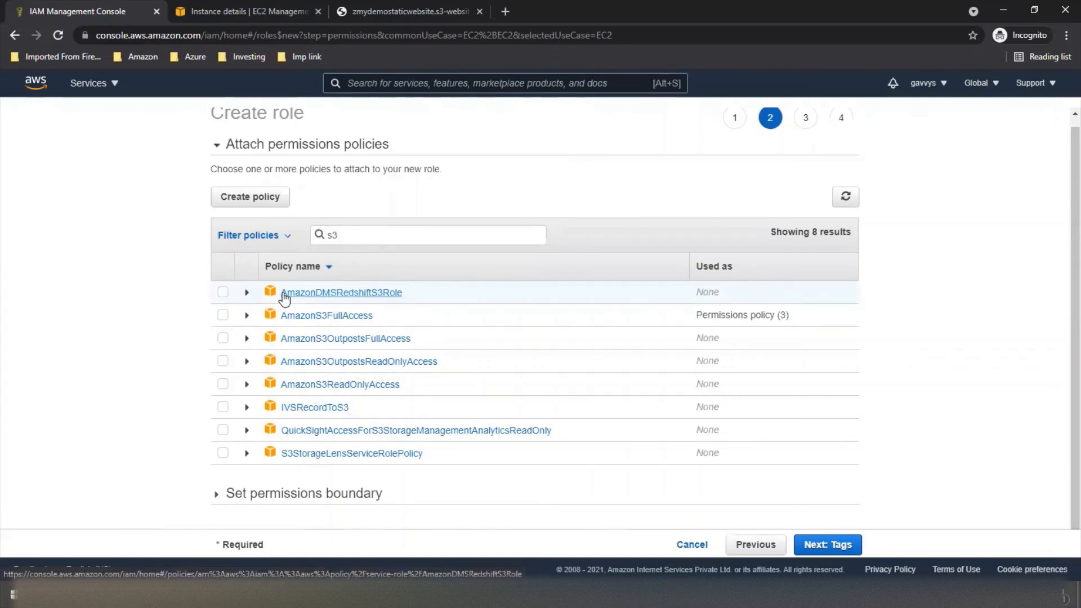
pyautogui.click(223, 315)
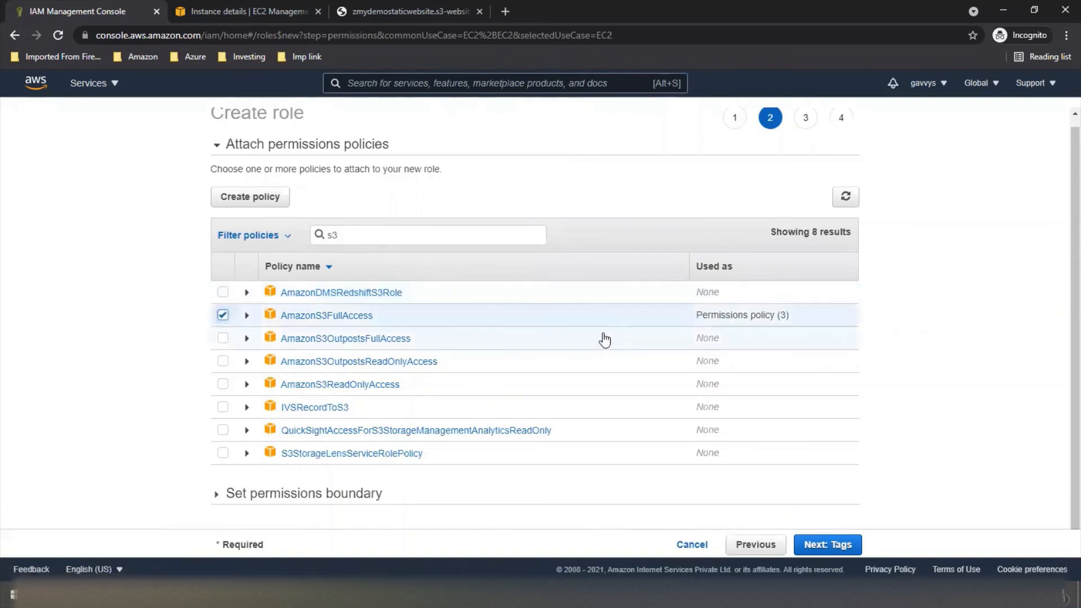
pyautogui.click(845, 545)
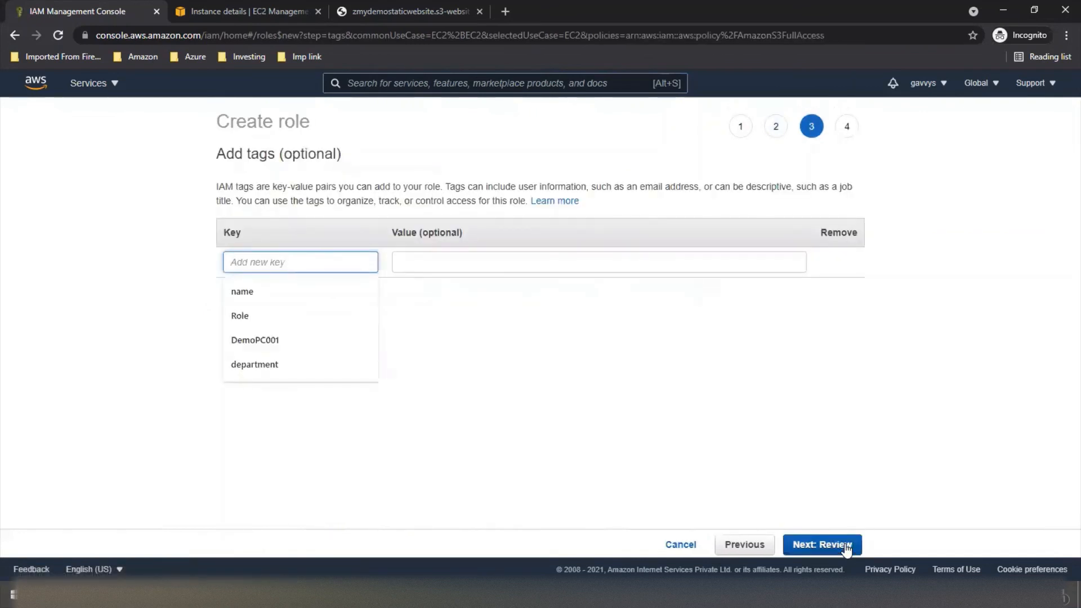
# Step: Tag the role with the key department and the value network, and proceed to the review
pyautogui.click(230, 366)
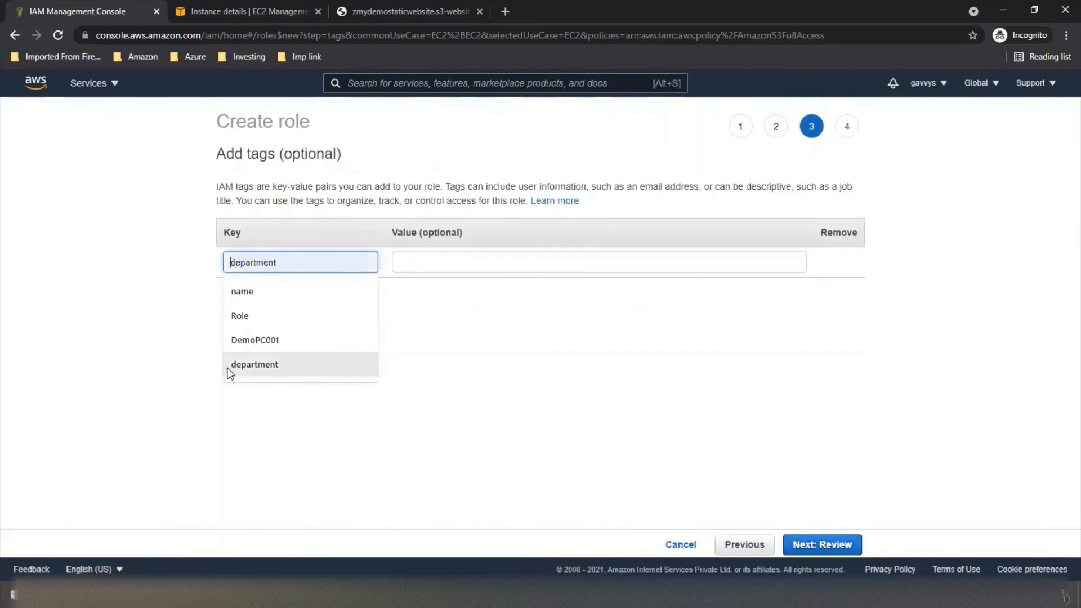
pyautogui.click(483, 260)
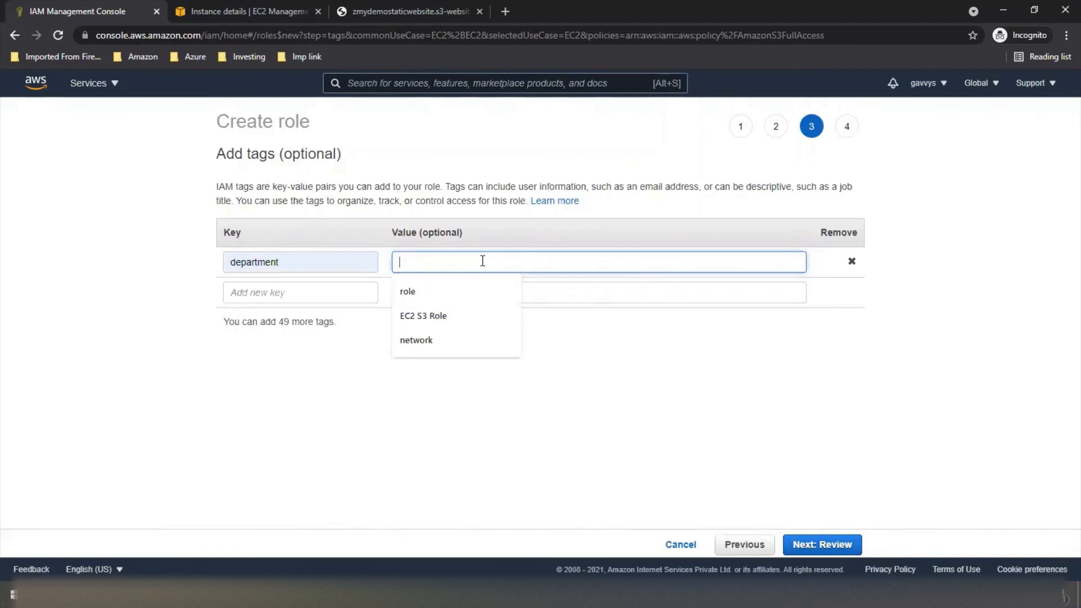
pyautogui.write('network')
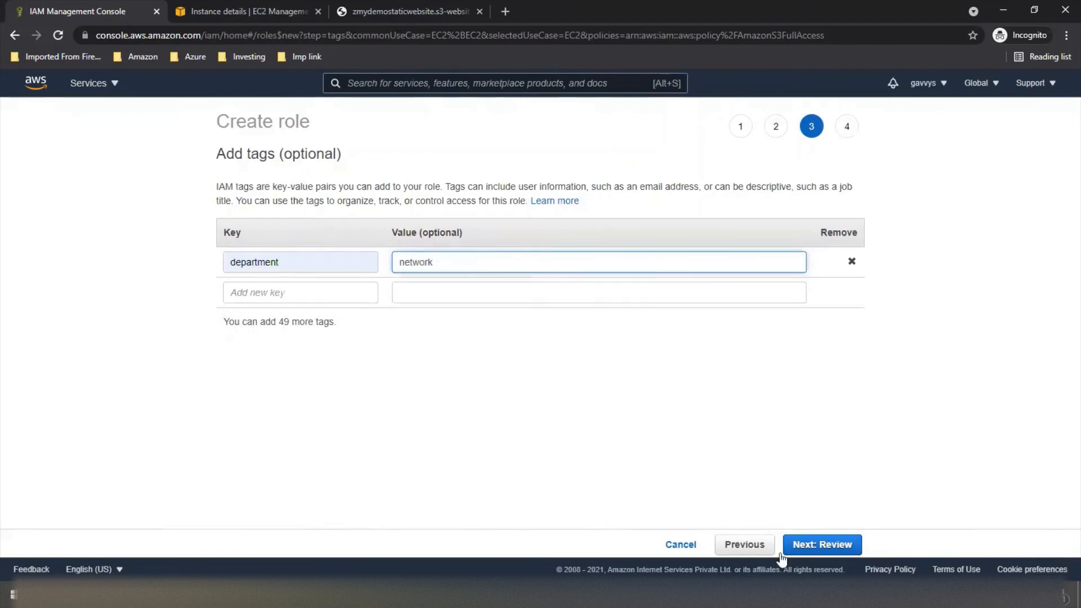
pyautogui.click(816, 545)
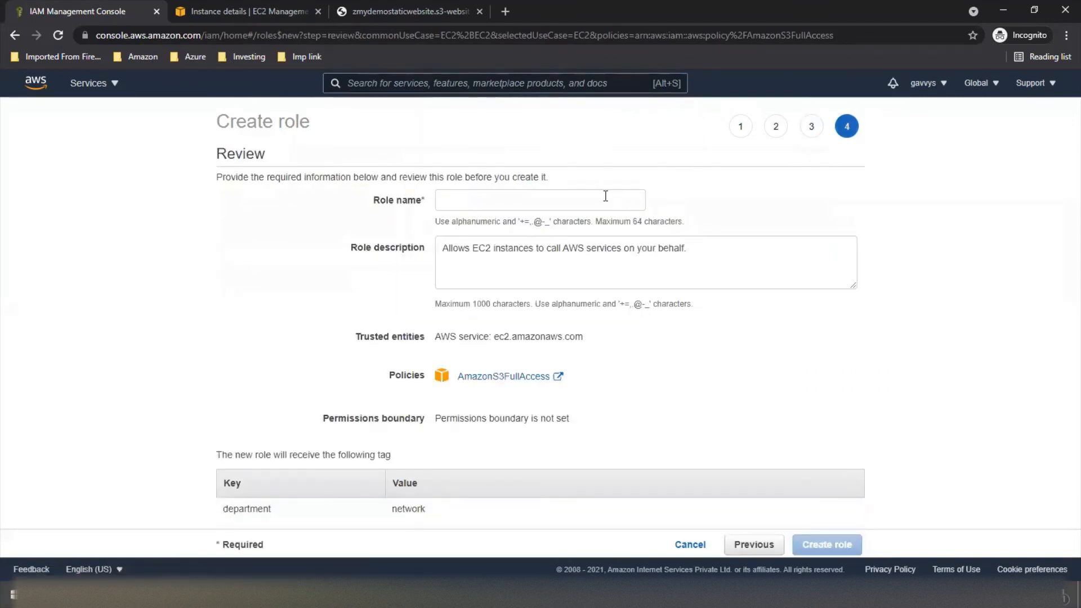
# Step: Name the role AWSdemoEC2endpointrole and create it
pyautogui.click(606, 196)
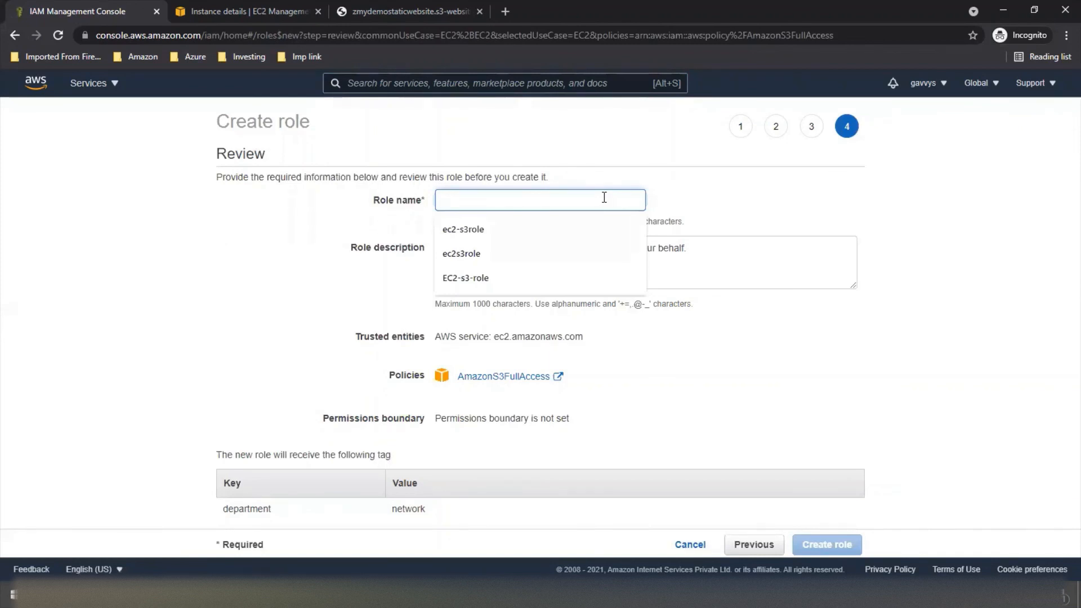
pyautogui.write('AWSdemo')
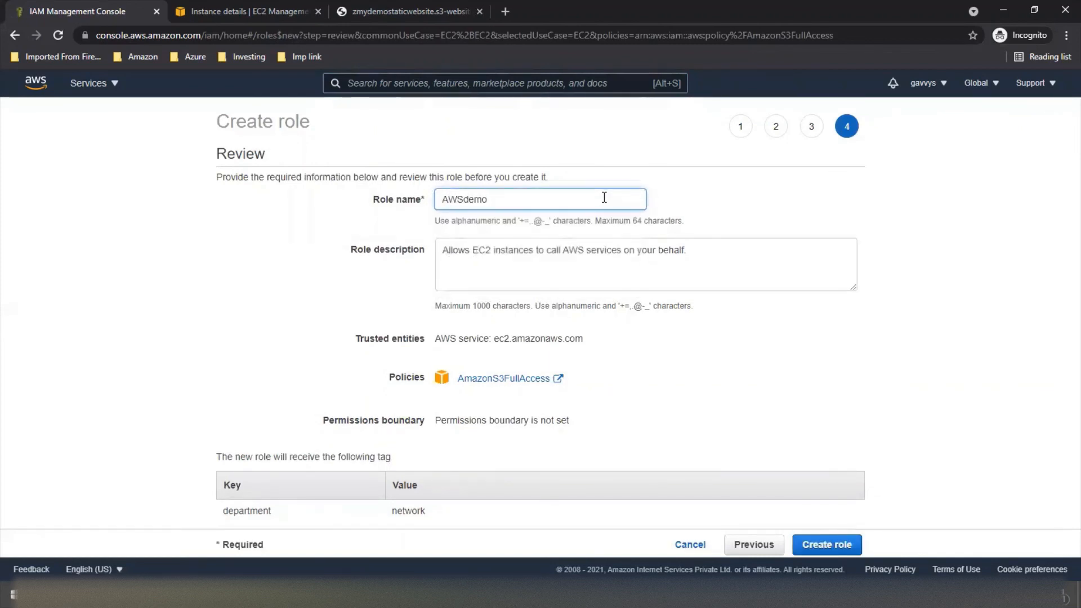
pyautogui.write('EC2endpointrole')
pyautogui.click(830, 546)
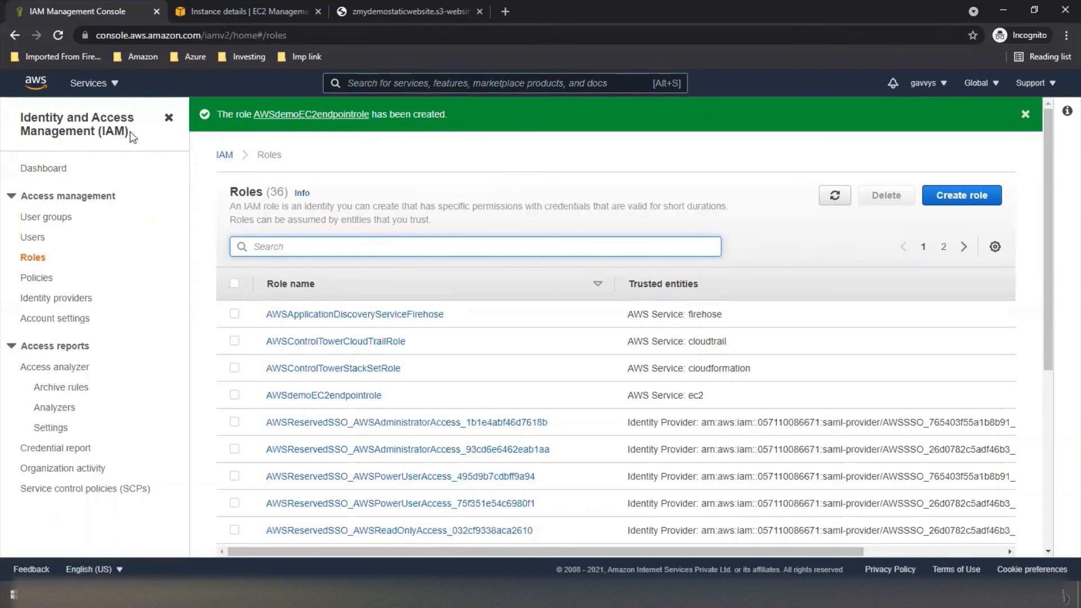
# Step: Open the running instances in the EC2 console and view the details of instance i-05a6186b68559e6a6
pyautogui.click(112, 84)
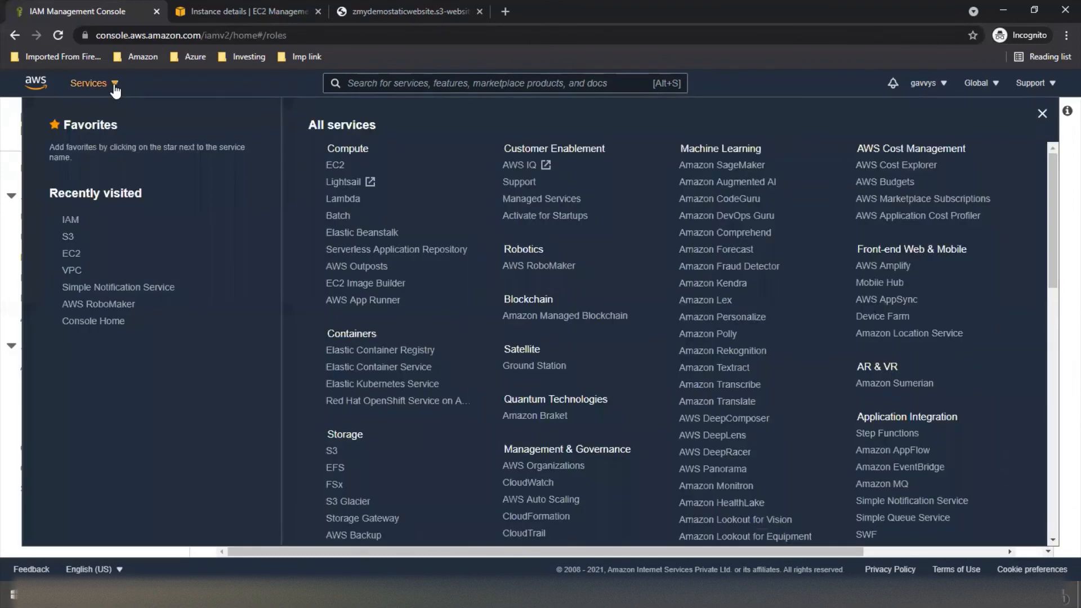
pyautogui.click(72, 255)
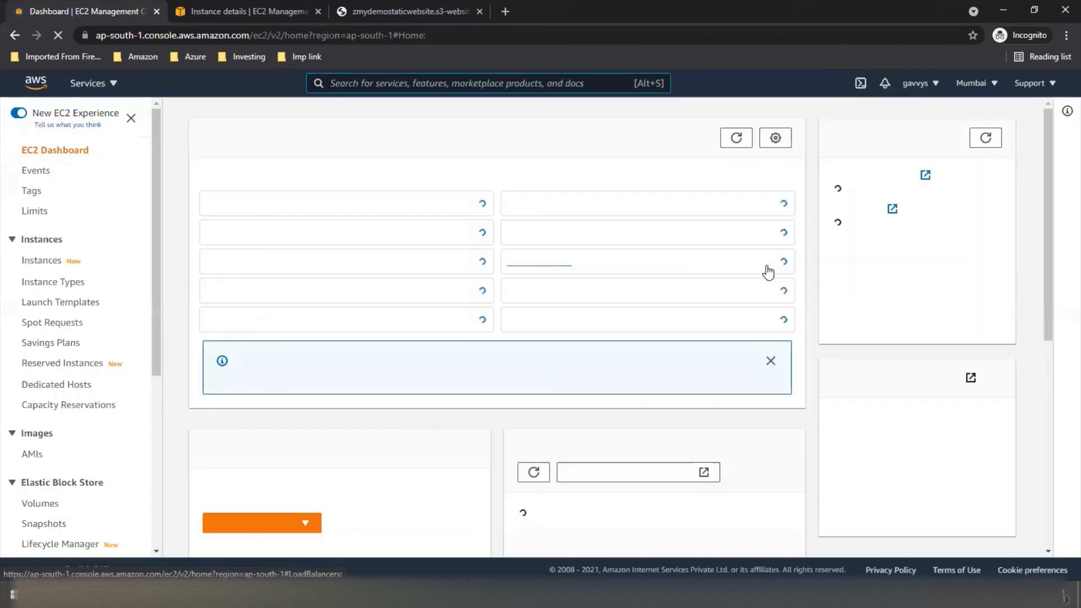
pyautogui.click(252, 205)
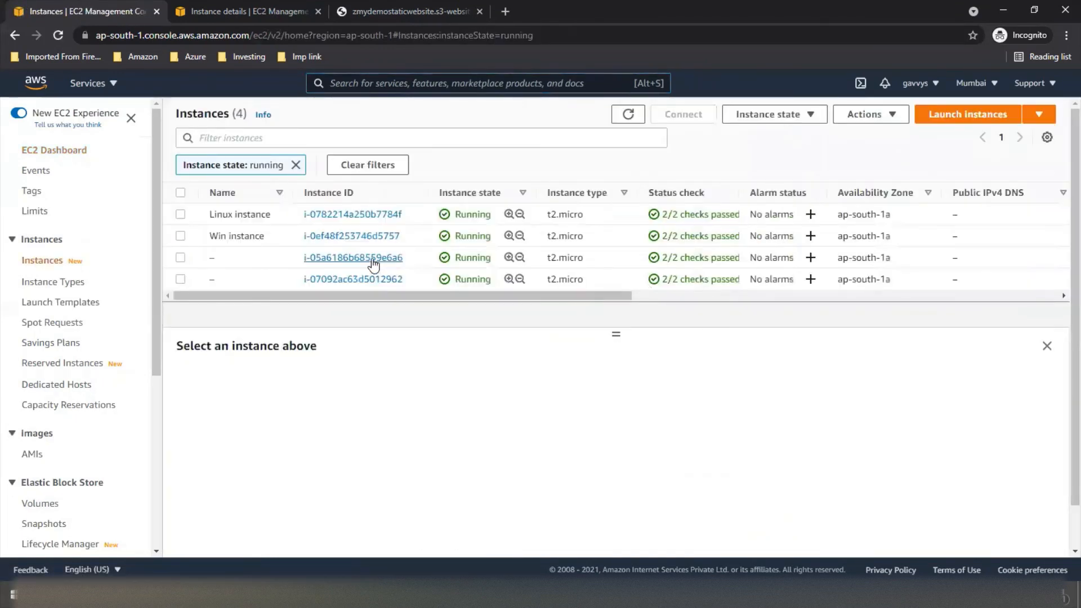
pyautogui.click(372, 261)
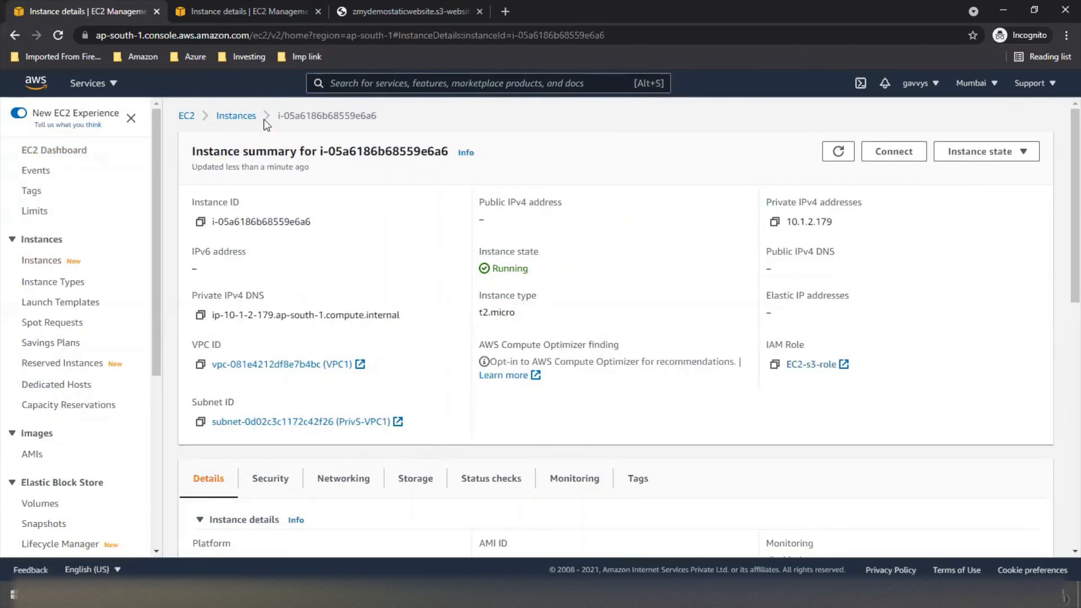
# Step: Return to the instance list and change the IAM role of instance i-05a6186b68559e6a6 to AWSdemoEC2endpointrole, saving the change
pyautogui.click(236, 116)
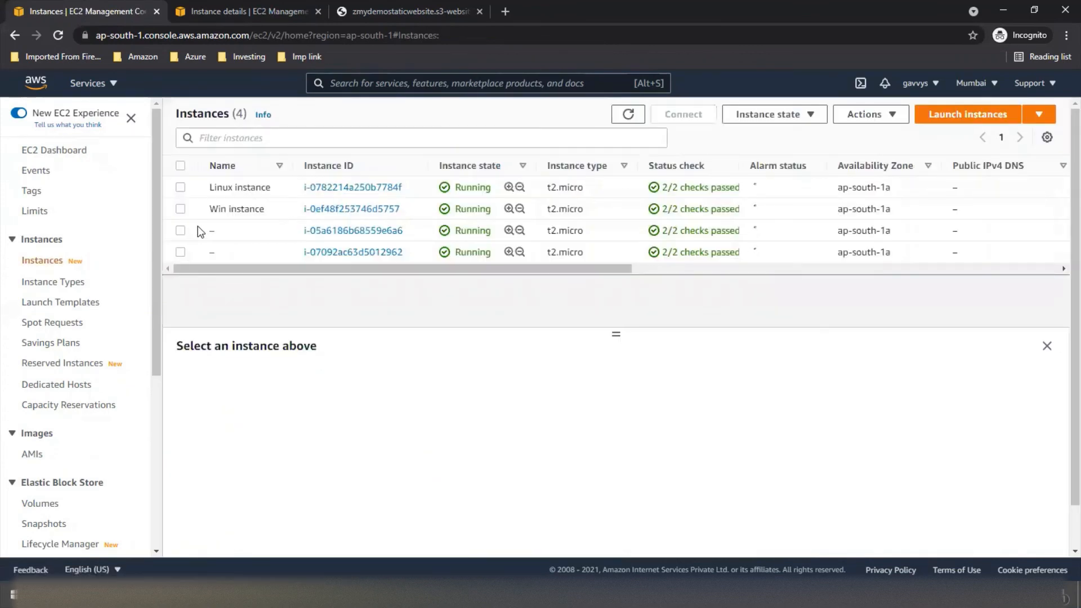
pyautogui.click(180, 231)
pyautogui.click(862, 116)
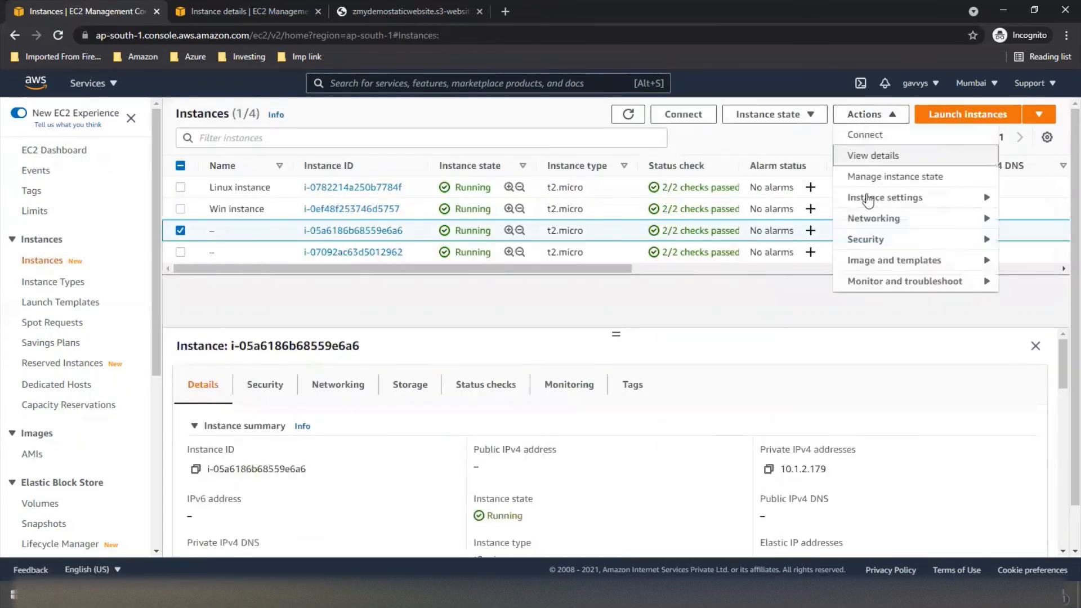
pyautogui.moveTo(870, 239)
pyautogui.click(751, 281)
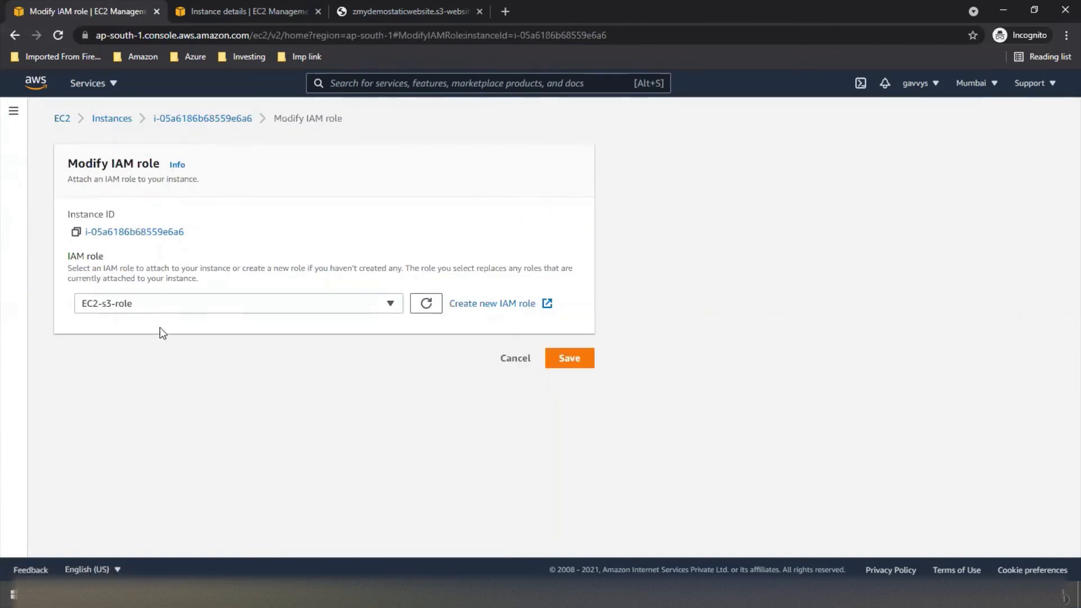
pyautogui.click(391, 305)
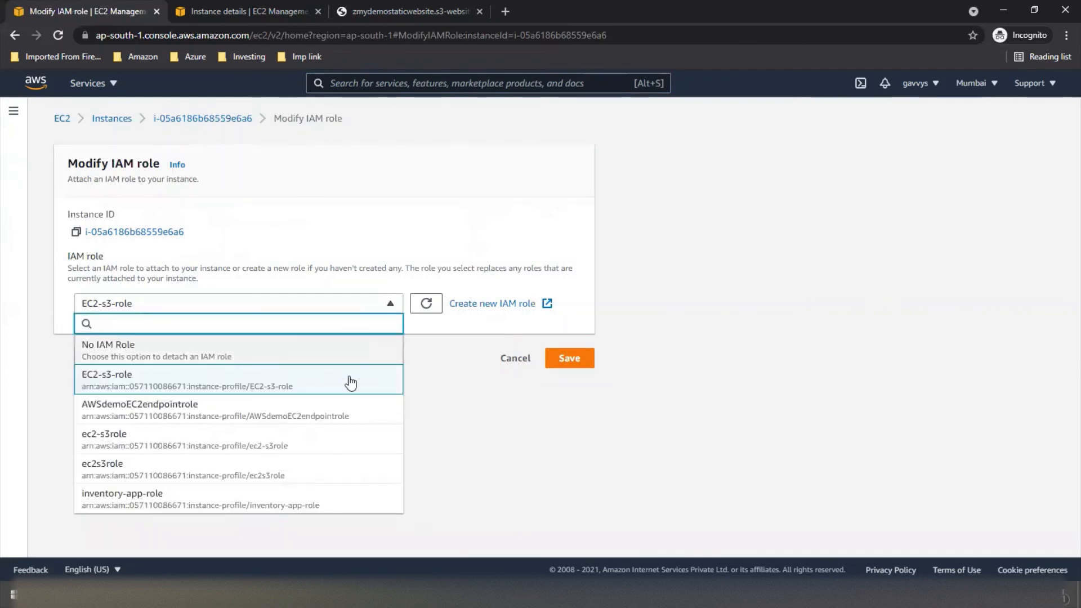
pyautogui.click(339, 411)
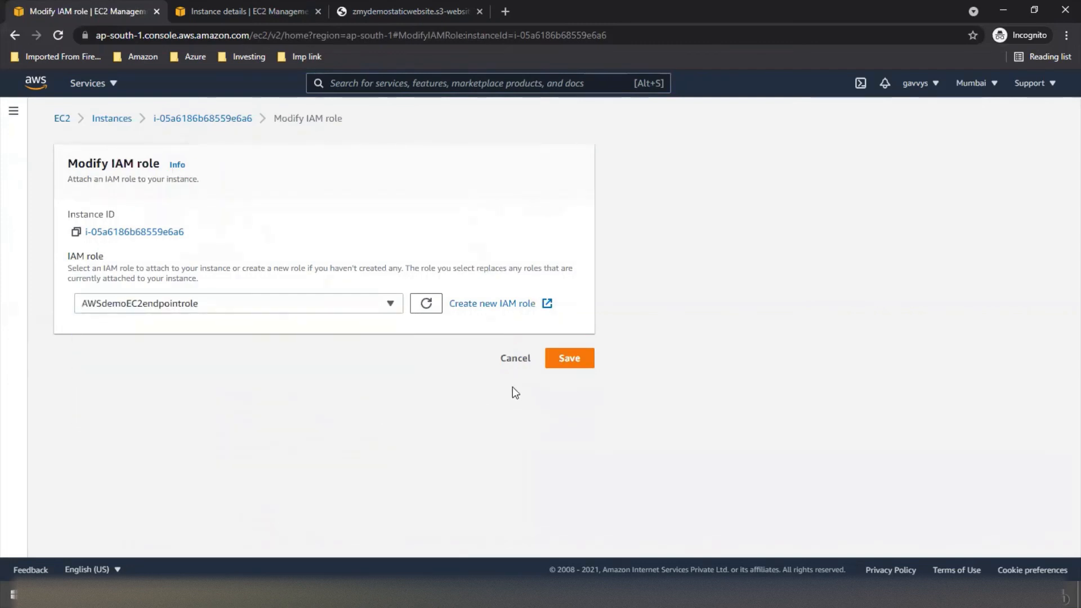
pyautogui.click(560, 357)
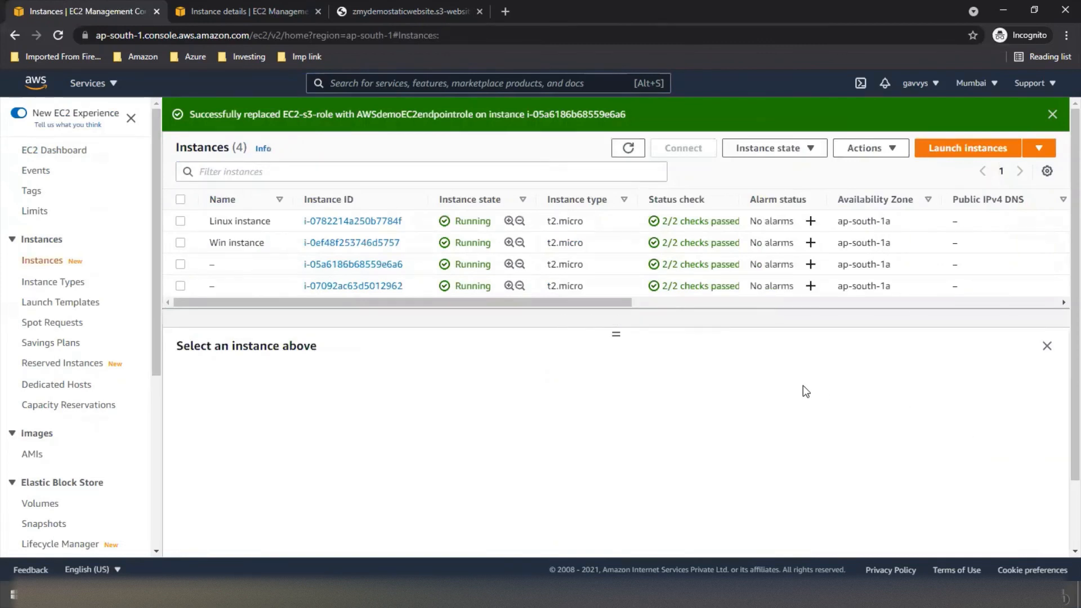